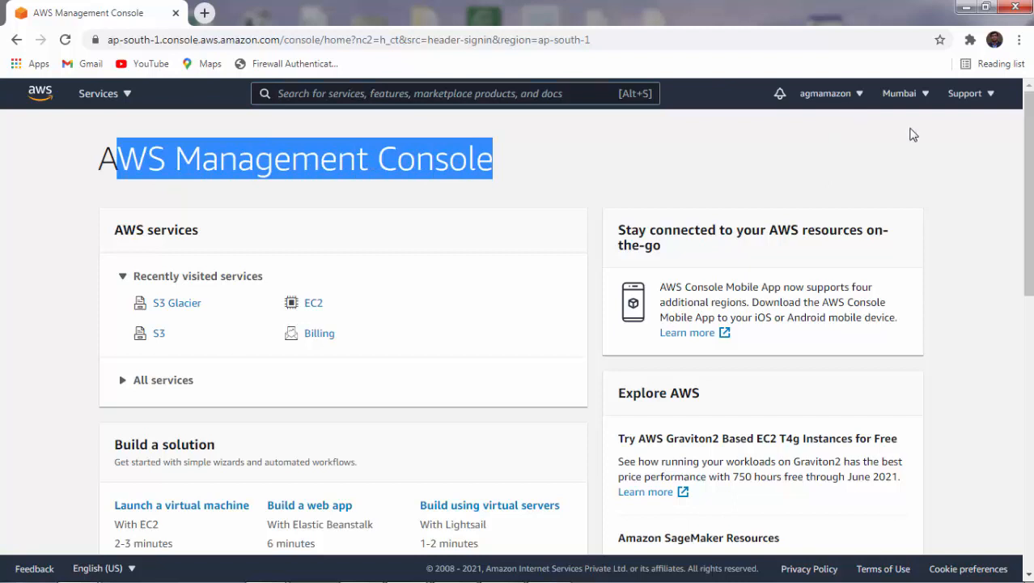
Confirm the Mumbai region is selected and go to S3 Glacier under the Storage services.
left_click(910, 133)
left_click(927, 95)
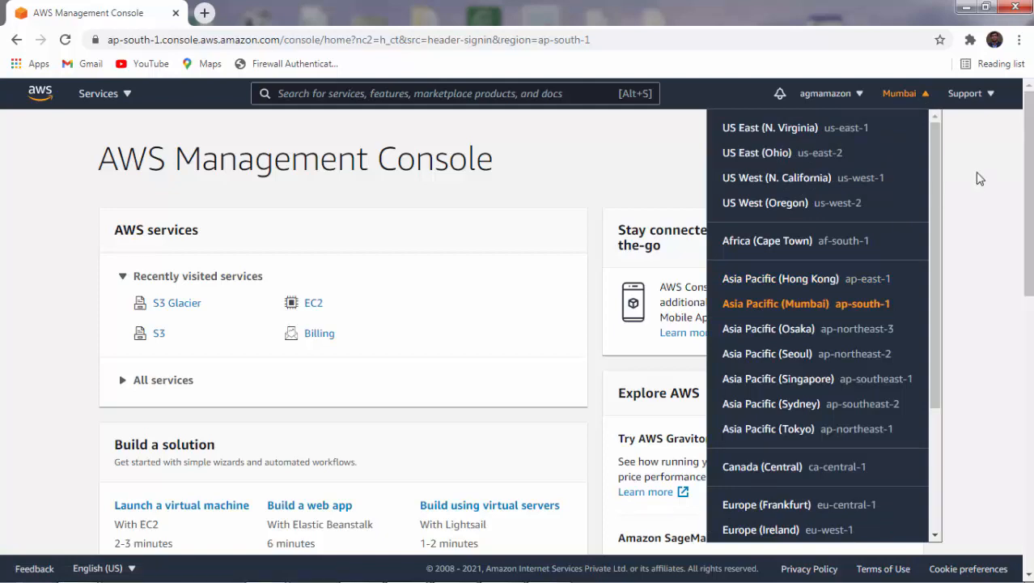
left_click(125, 95)
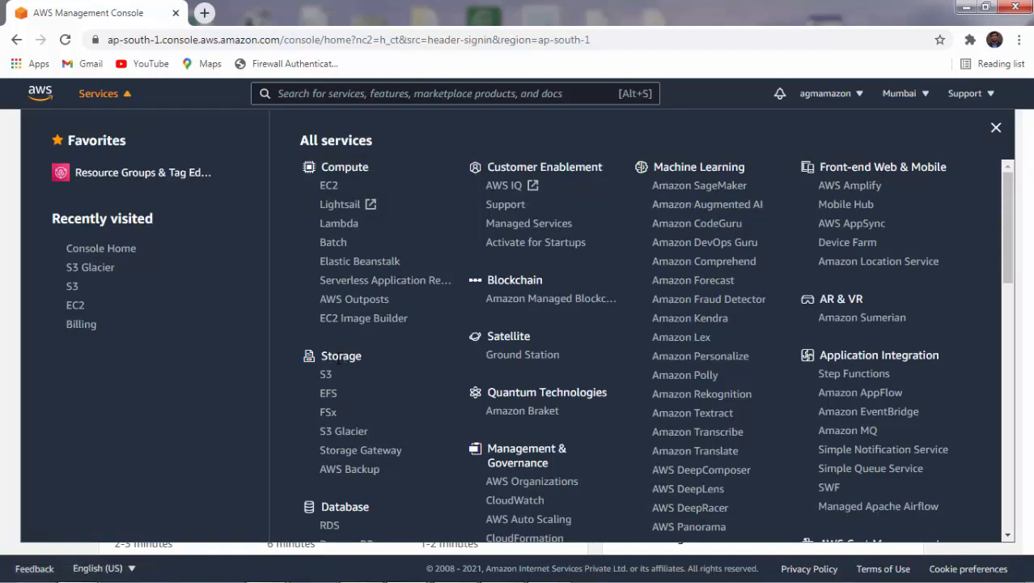
left_click_drag(340, 362, 398, 364)
left_click(355, 438)
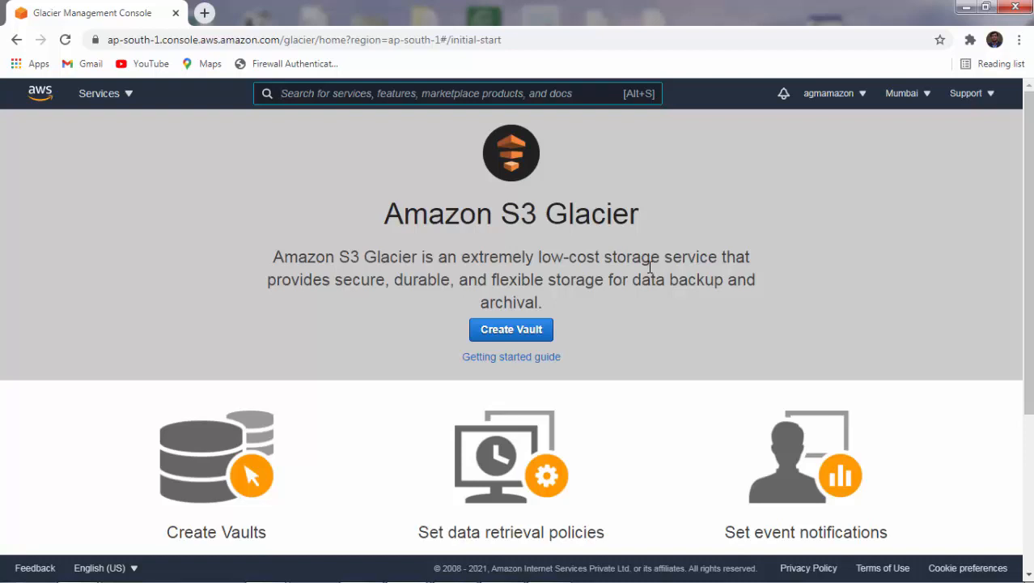
Begin a new vault named 'first_vault' and continue to the Event Notifications step.
left_click(497, 332)
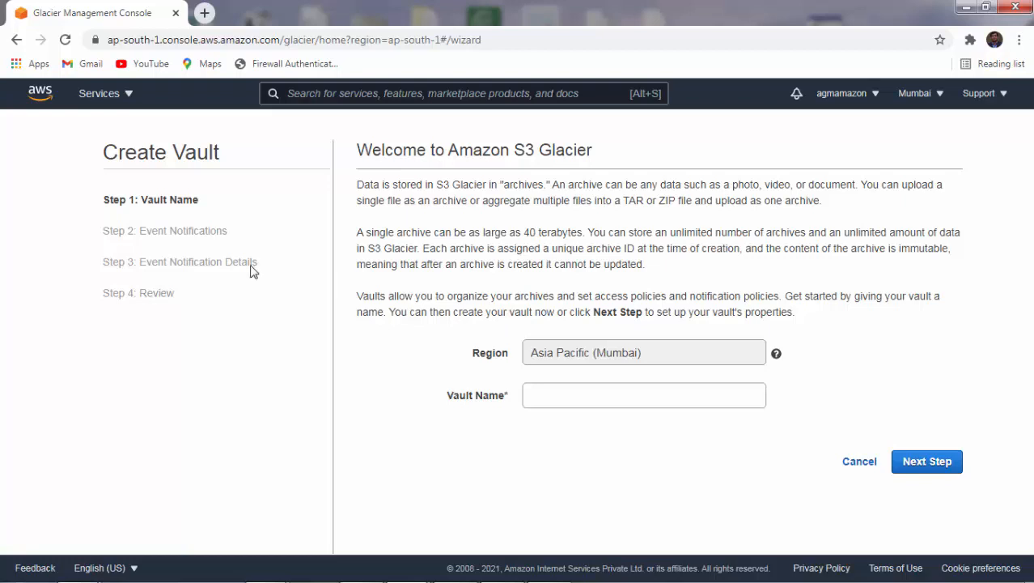
left_click_drag(152, 199, 218, 199)
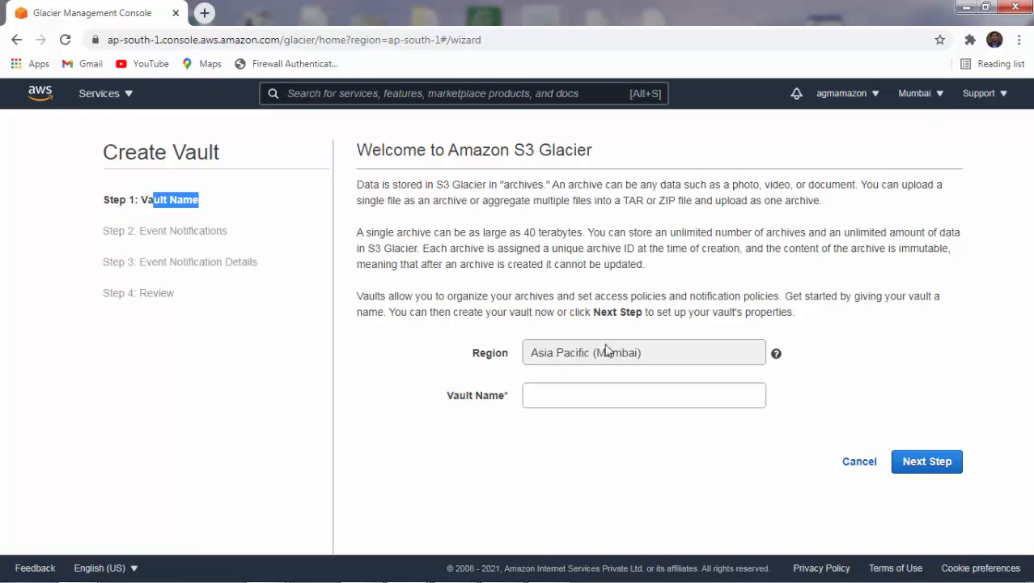
left_click(571, 395)
type("first_vau")
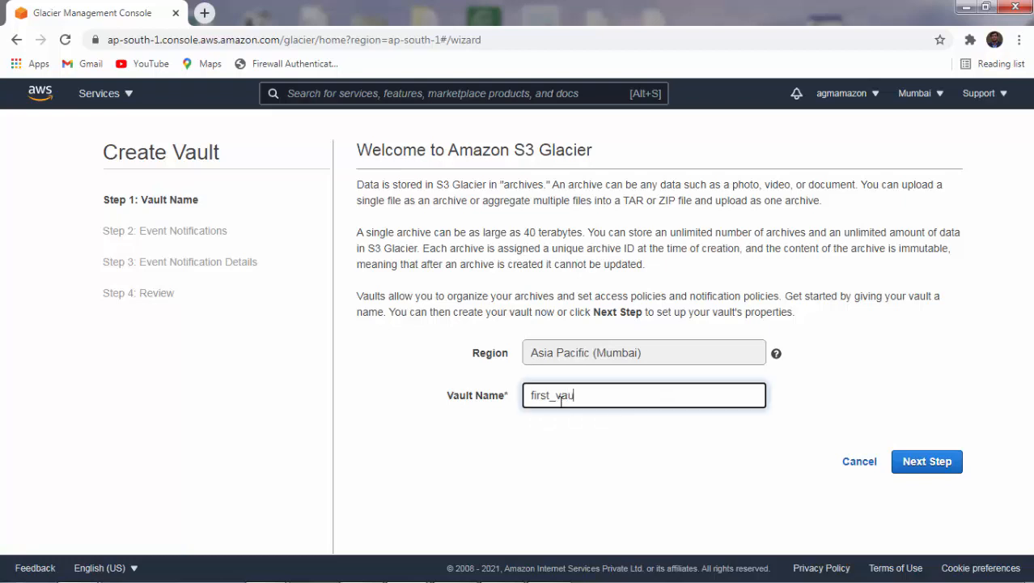
type("lt")
left_click(937, 471)
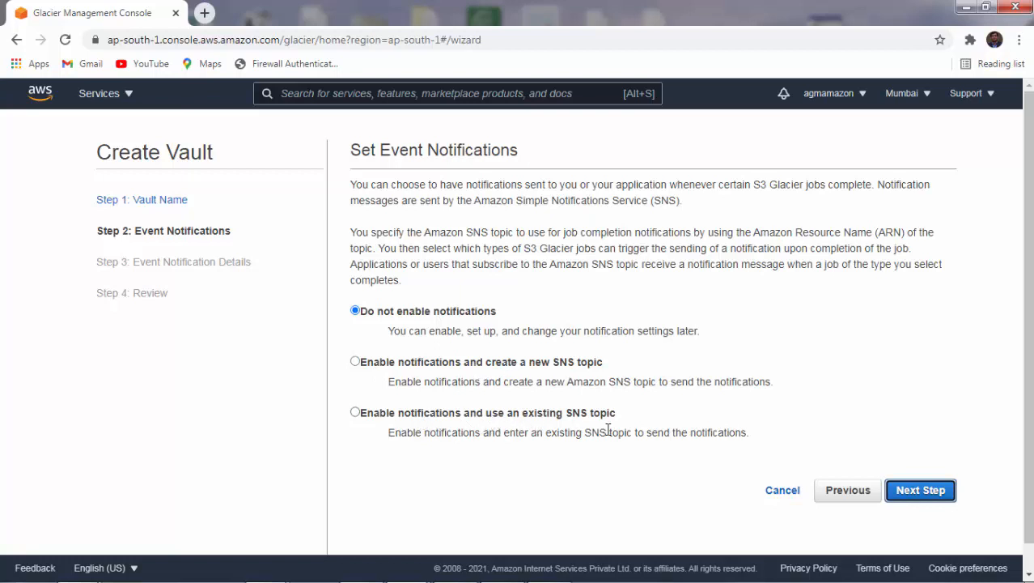
Try the new and existing SNS topic options, then leave notifications disabled.
left_click(533, 367)
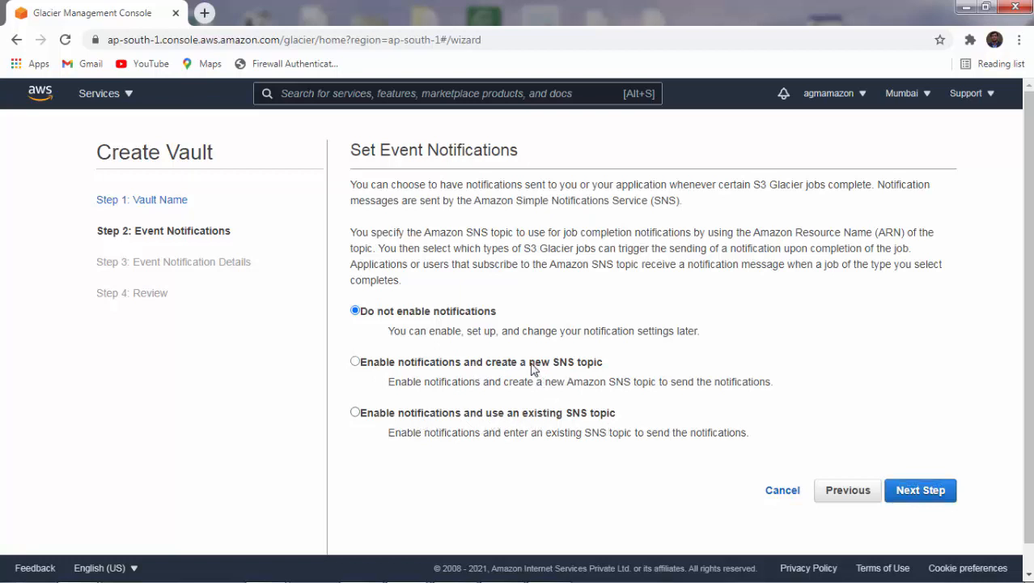
left_click(591, 362)
left_click(561, 418)
left_click(484, 316)
Review the vault settings and submit to create first_vault.
left_click(927, 497)
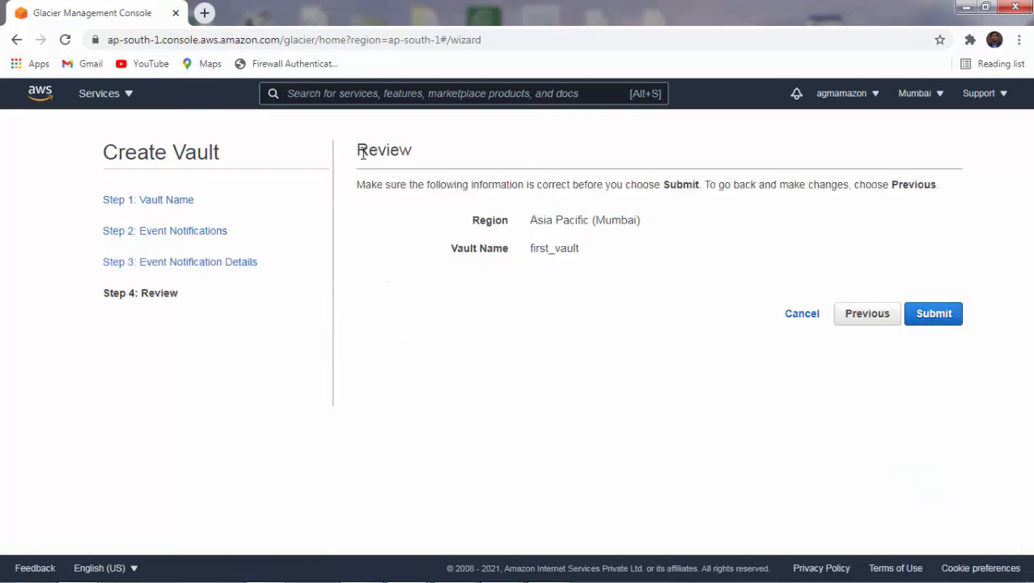
left_click_drag(358, 151, 413, 151)
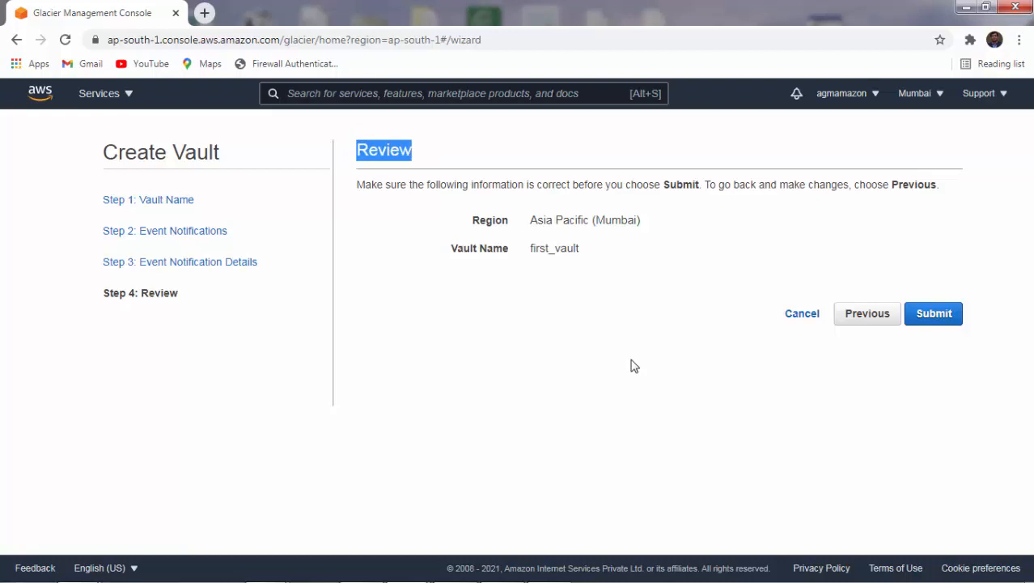
left_click(921, 323)
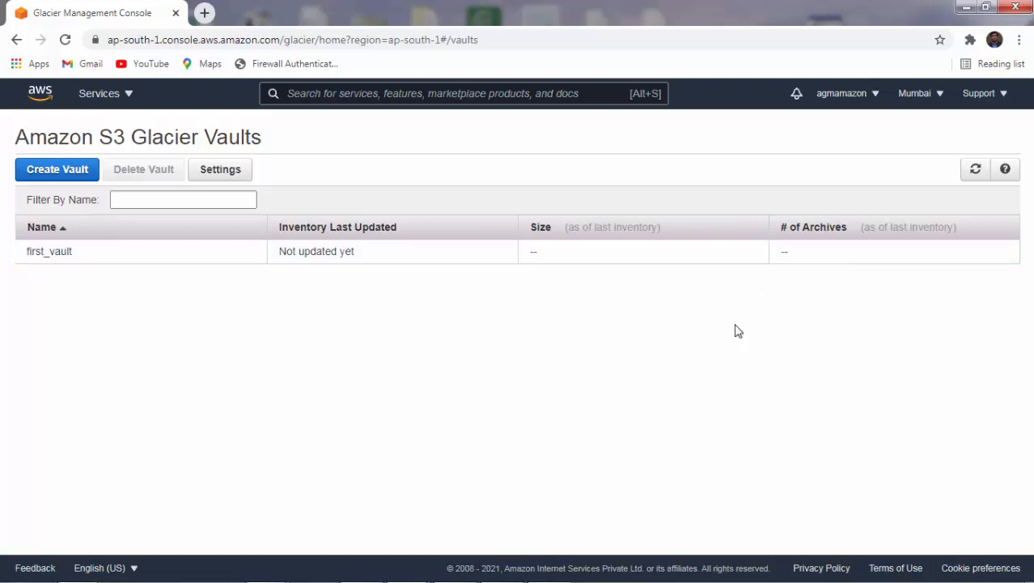
Open first_vault and browse its Details, Notifications, Permissions, Vault Lock and Tags tabs.
left_click(43, 257)
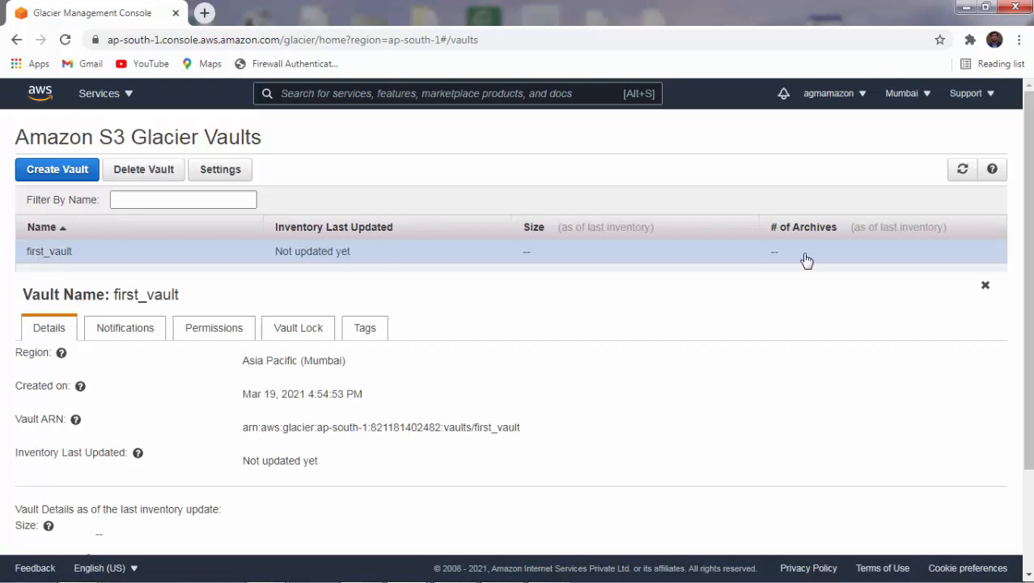
left_click_drag(1030, 330, 1031, 378)
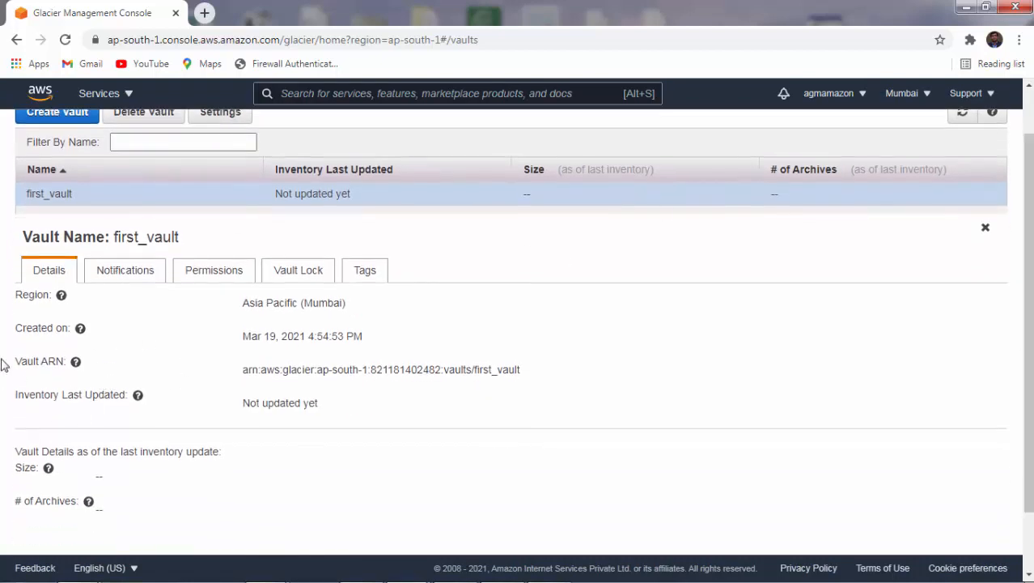
left_click(138, 273)
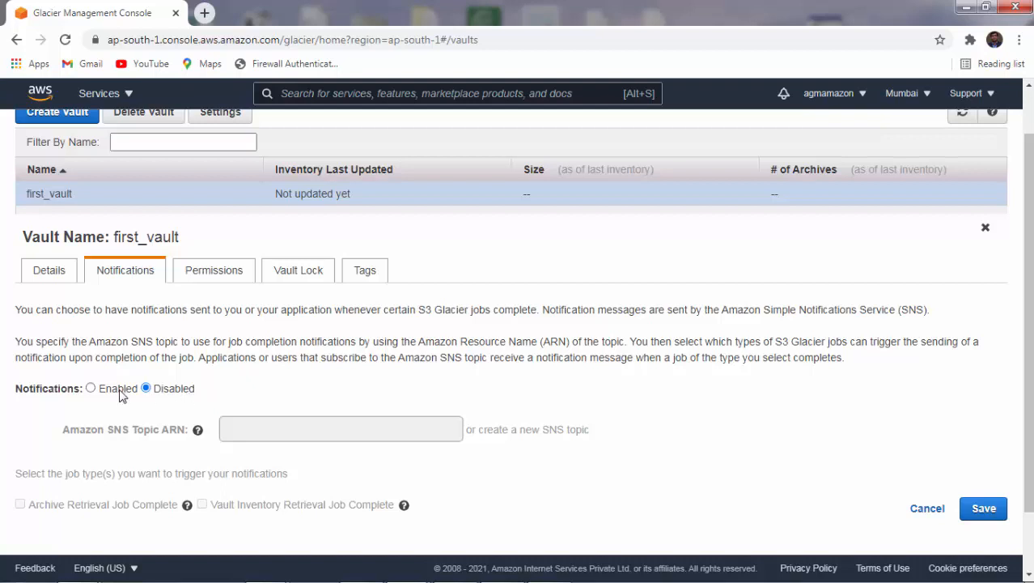
left_click(217, 270)
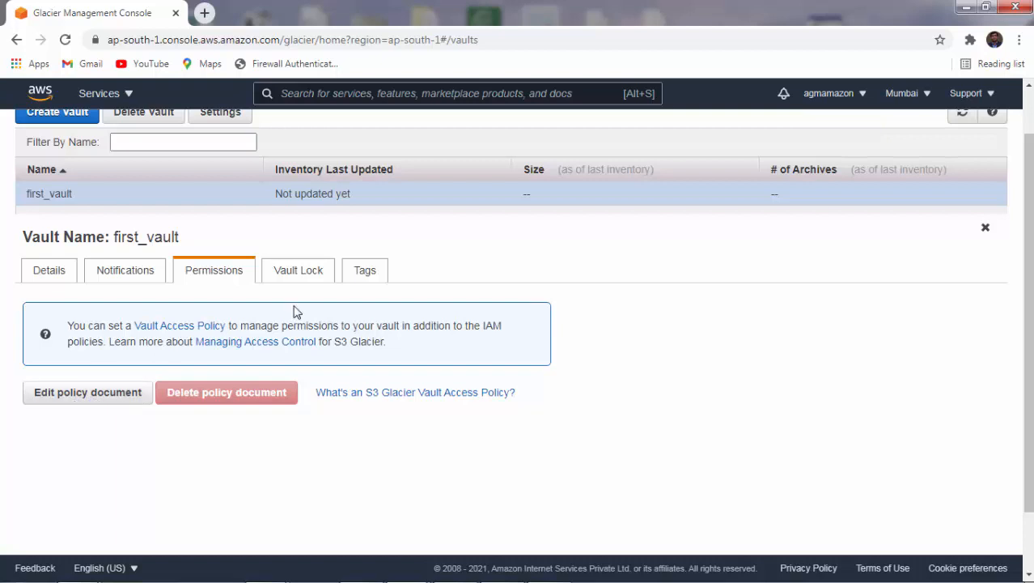
left_click(295, 280)
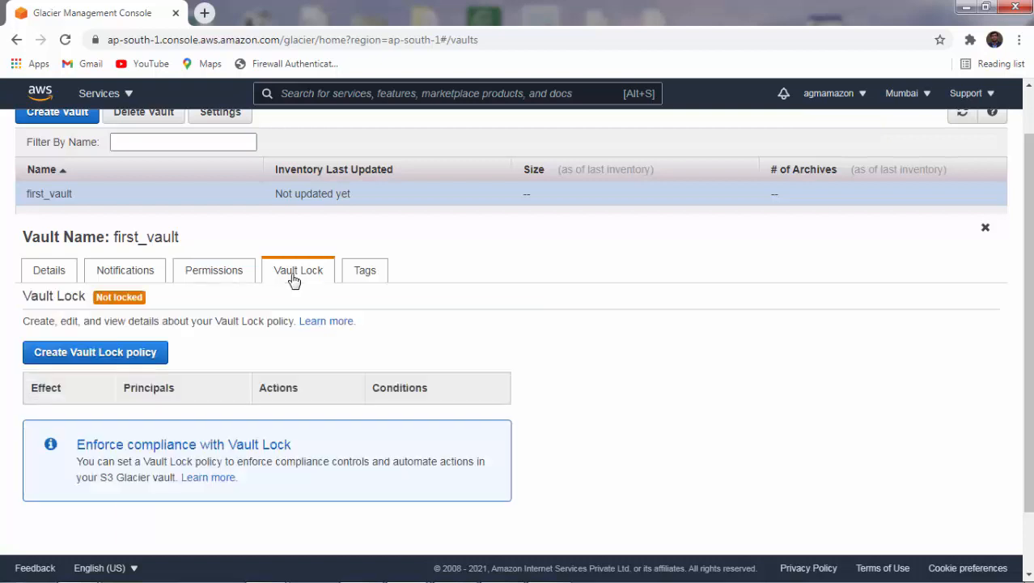
left_click(365, 279)
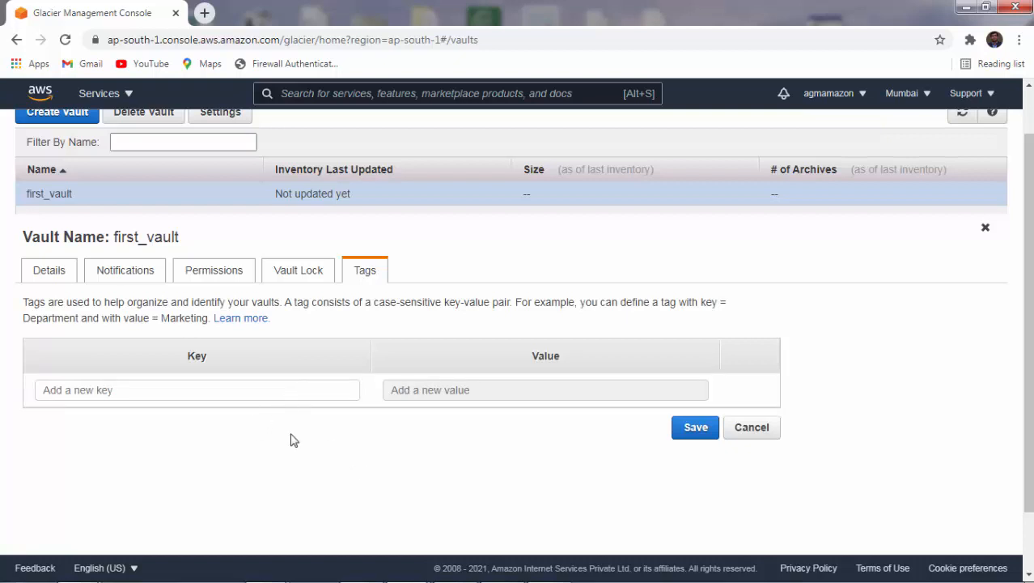
scroll(294, 441, "up", 1)
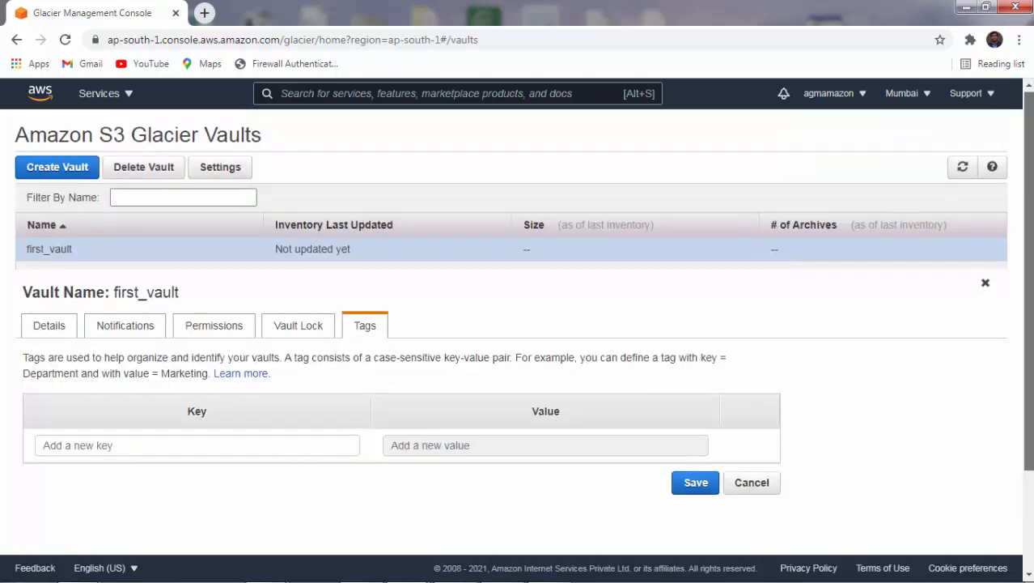
scroll(294, 441, "down", 1)
scroll(518, 324, "up", 1)
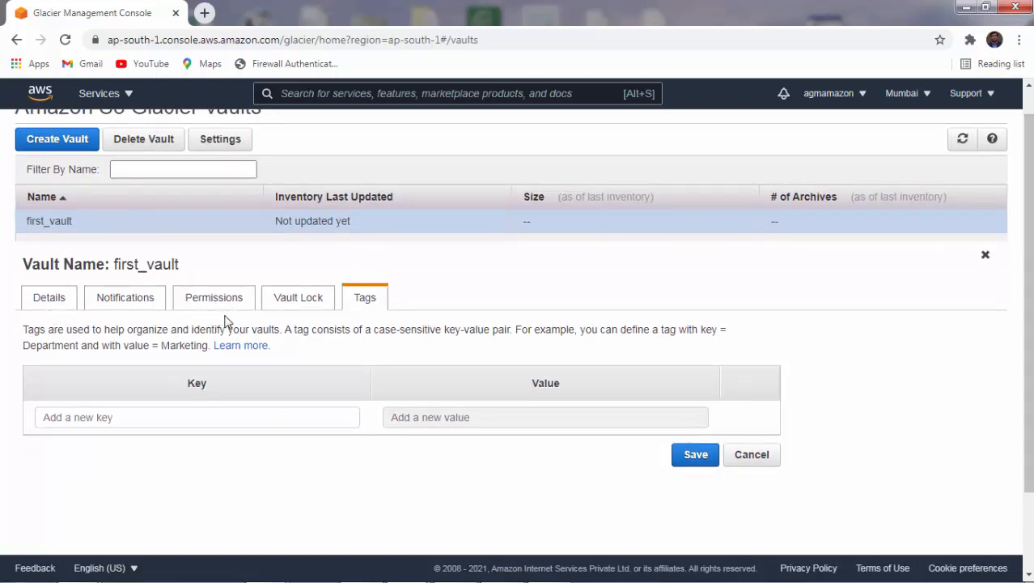
scroll(229, 322, "up", 1)
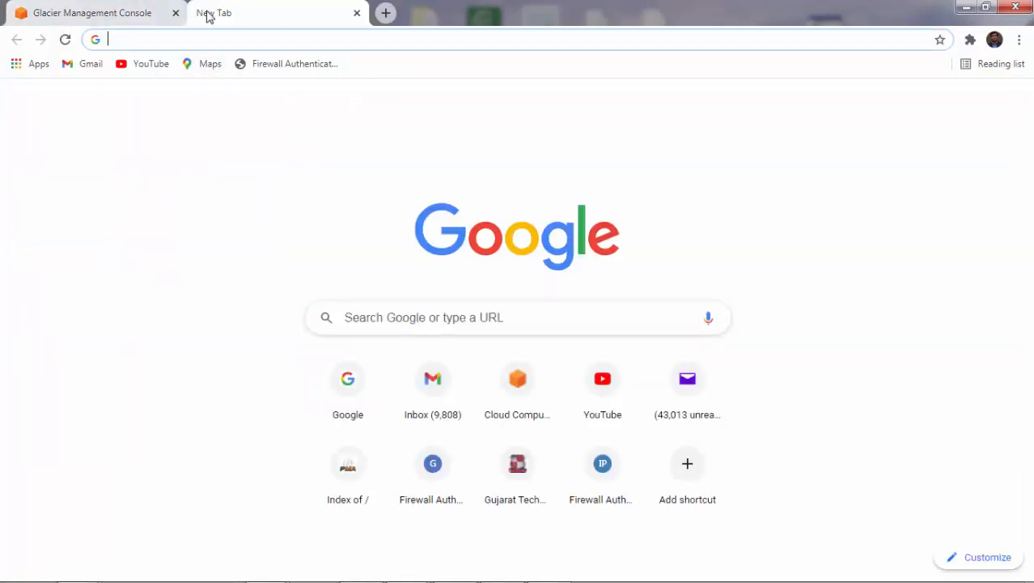
Go to google.com, search for 'fastglacier' and open the fastglacier.com result.
type("goo")
key("Return")
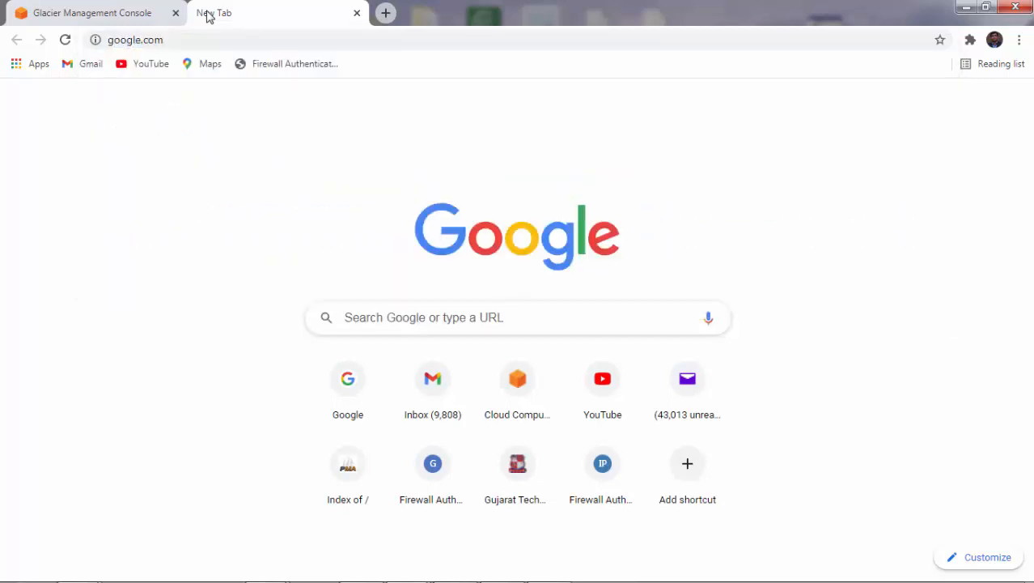
left_click(397, 238)
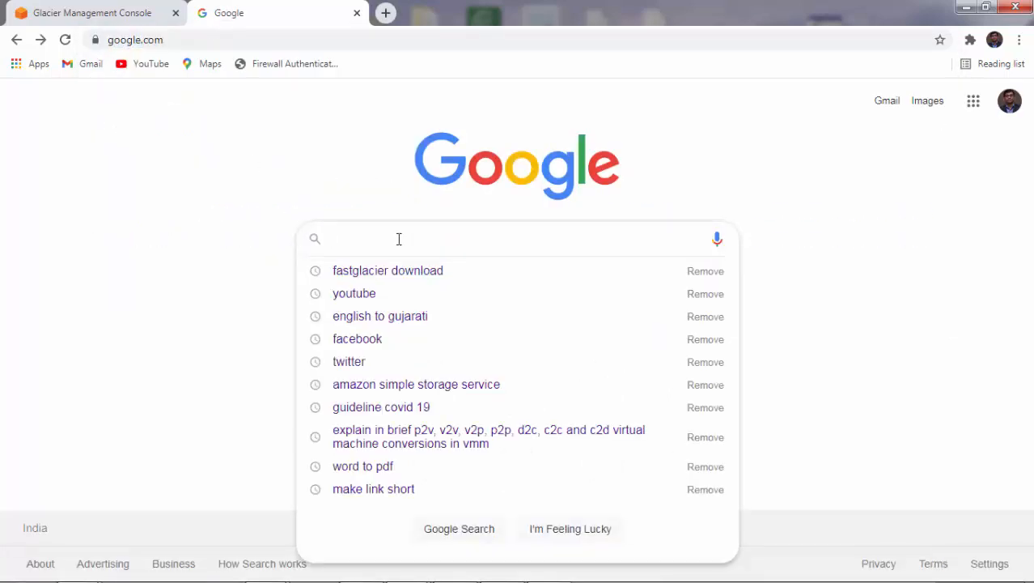
type("fastglacier")
key("Return")
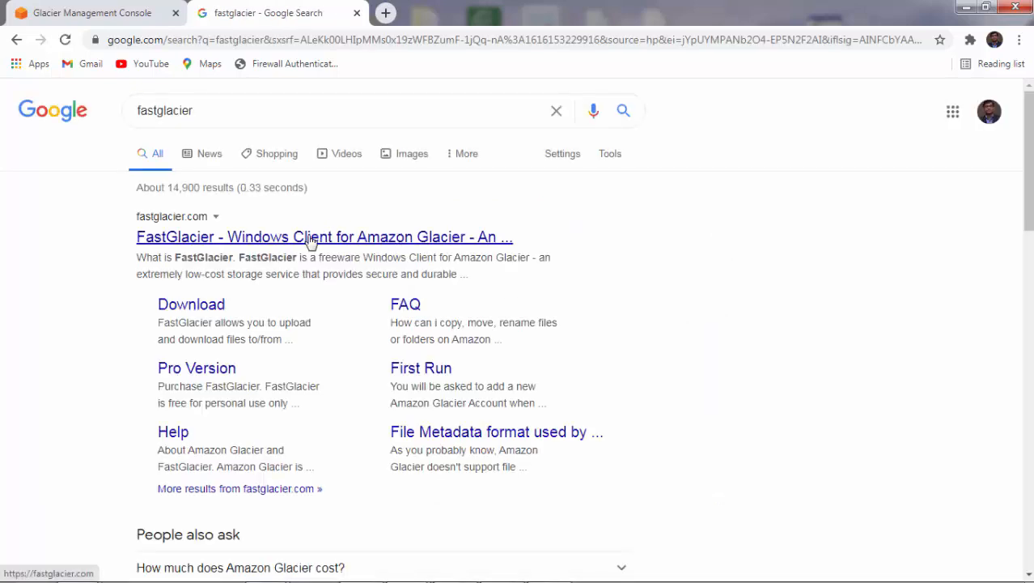
left_click(310, 240)
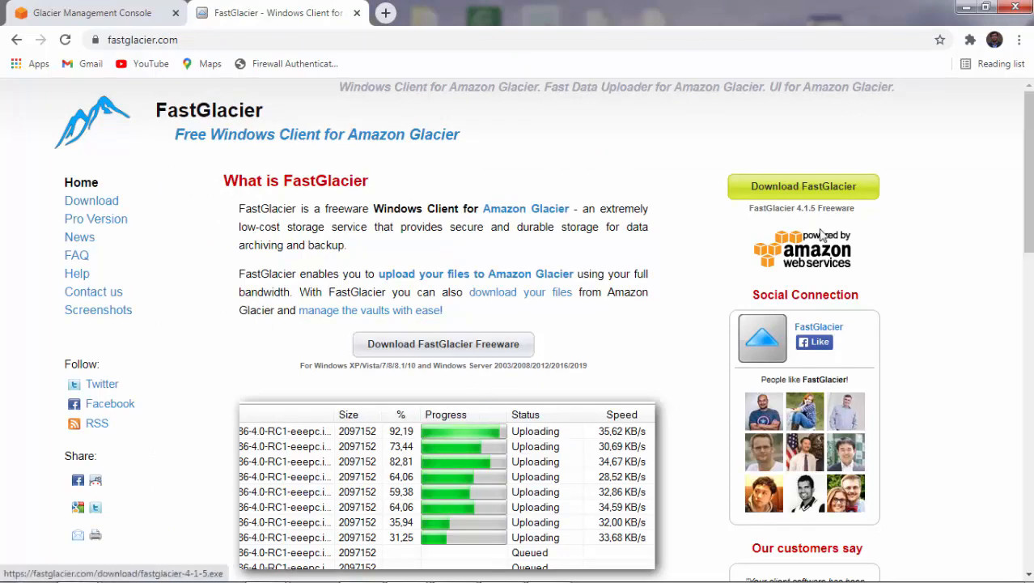
Download the free fastglacier-4-1-5.exe installer and run it.
left_click_drag(1028, 162, 1029, 132)
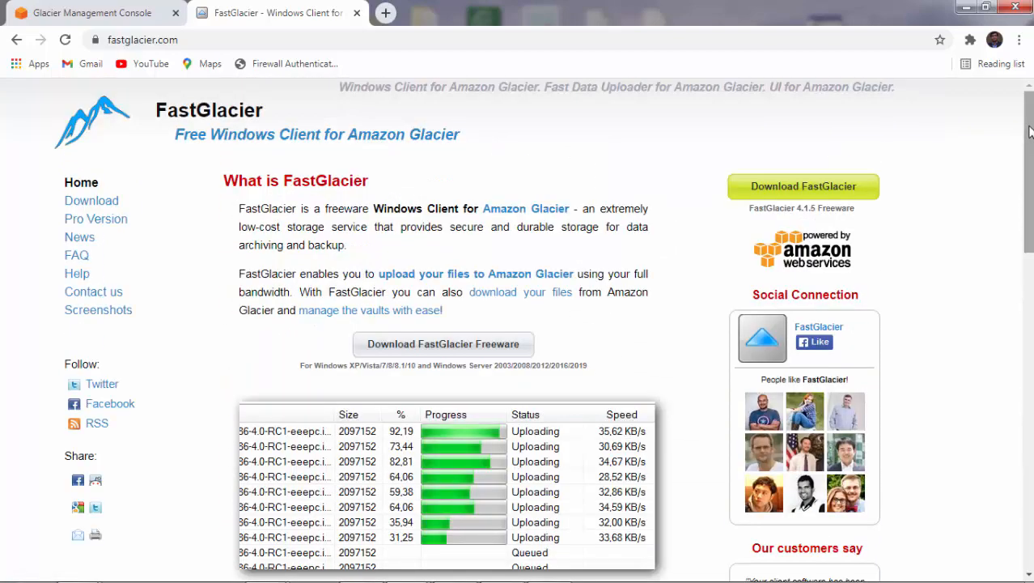
left_click(419, 357)
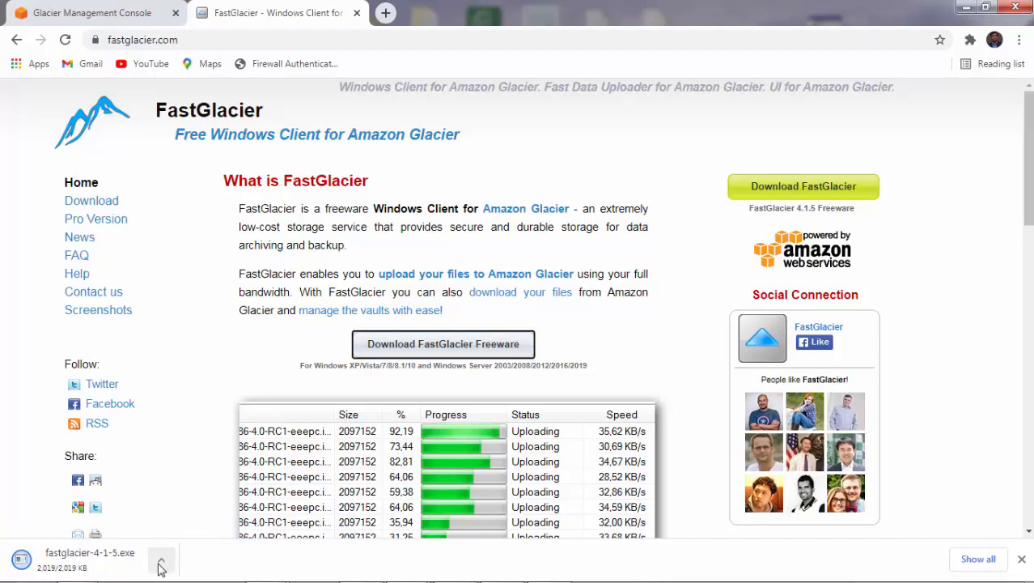
left_click(84, 560)
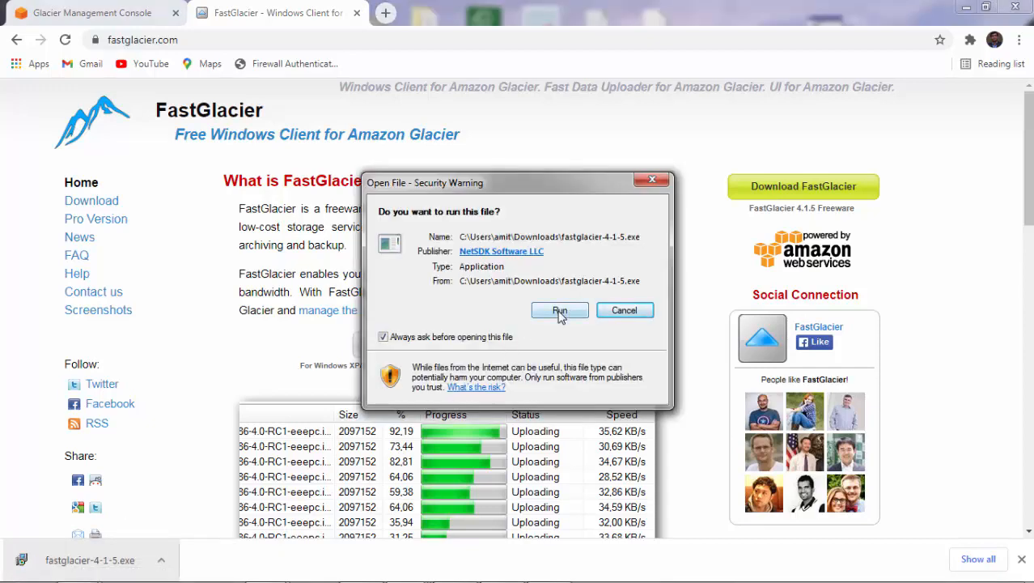
Install FastGlacier with the licence accepted, default folder and desktop icon, then launch it.
left_click(560, 312)
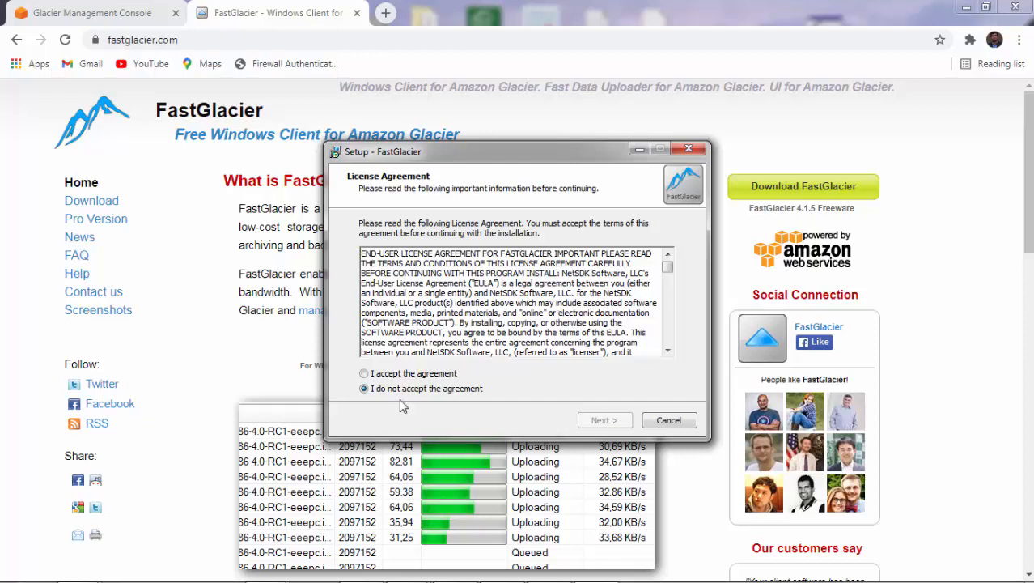
left_click(394, 377)
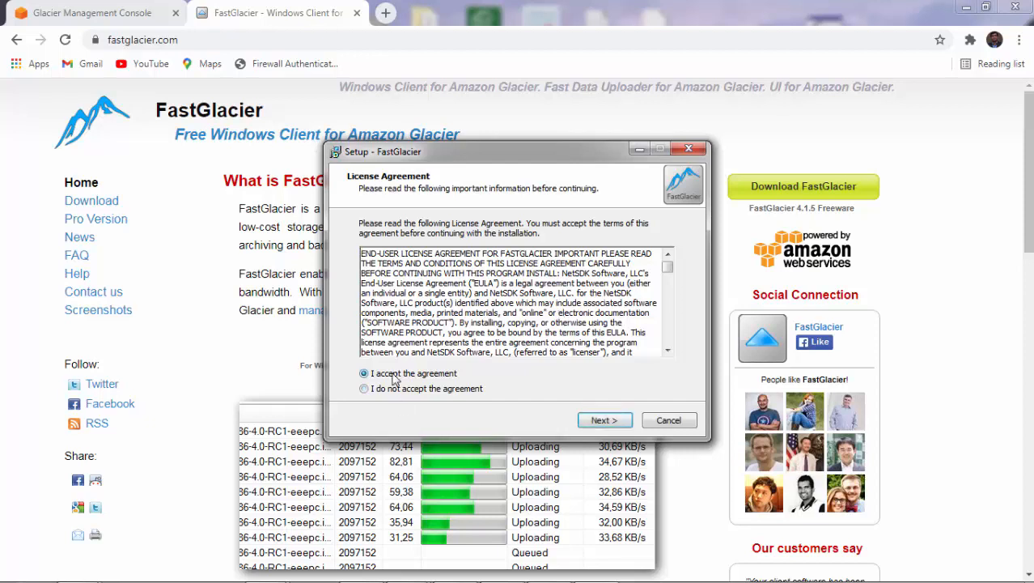
left_click(601, 423)
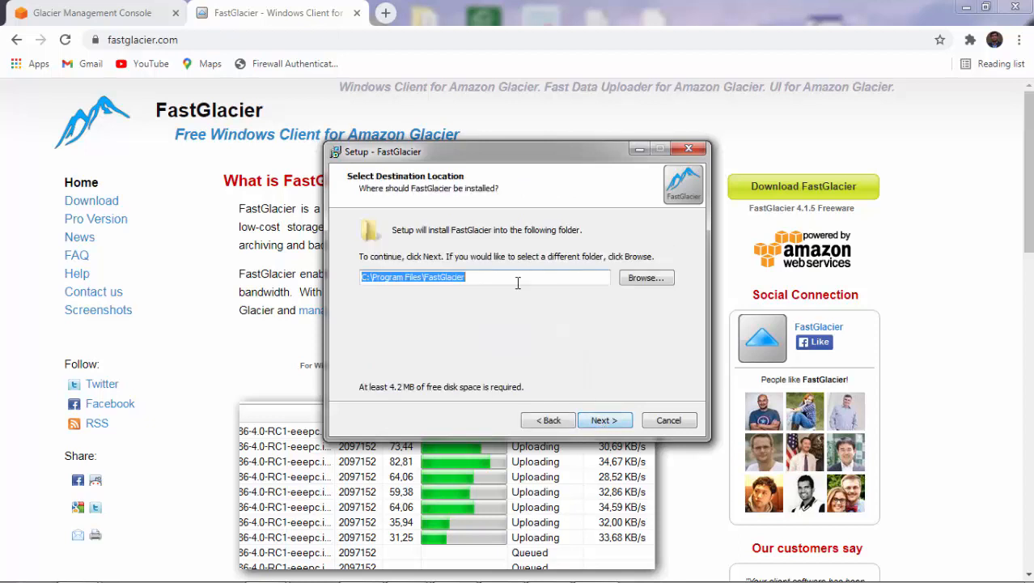
left_click(604, 423)
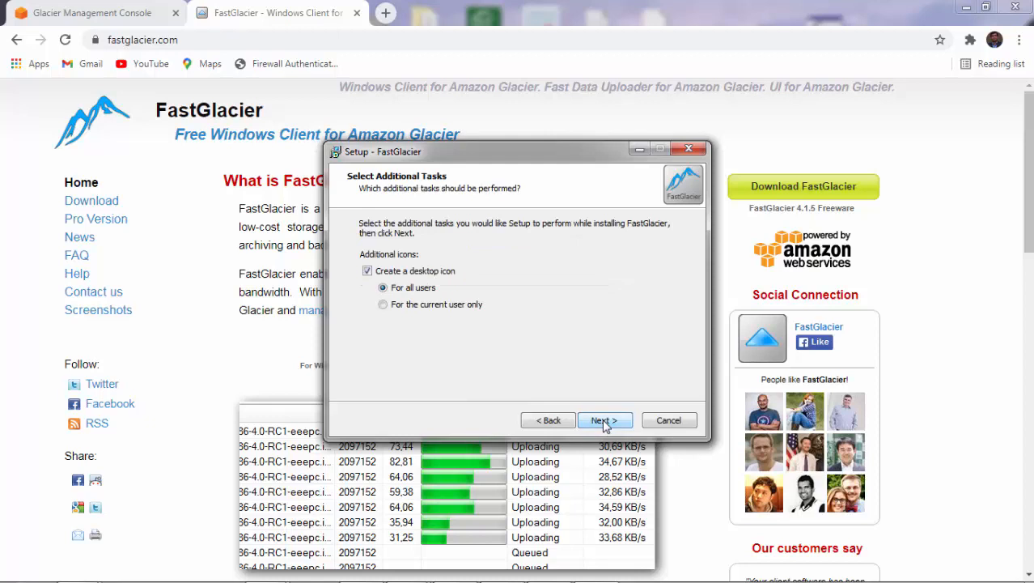
left_click(604, 422)
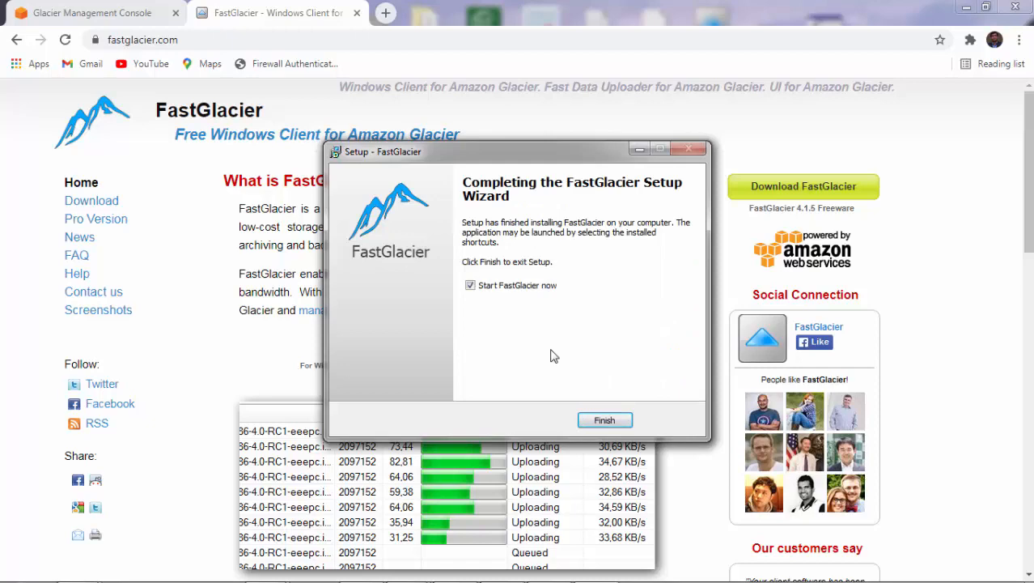
left_click(609, 426)
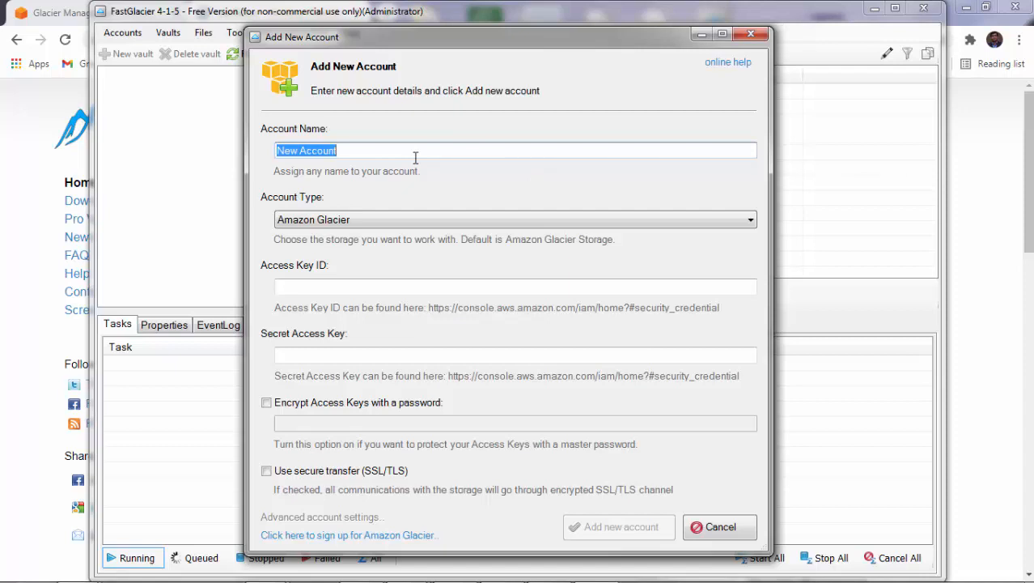
Name the new account 'First Glacier' with type Amazon Glacier, then return to the Glacier console tab.
type("First ")
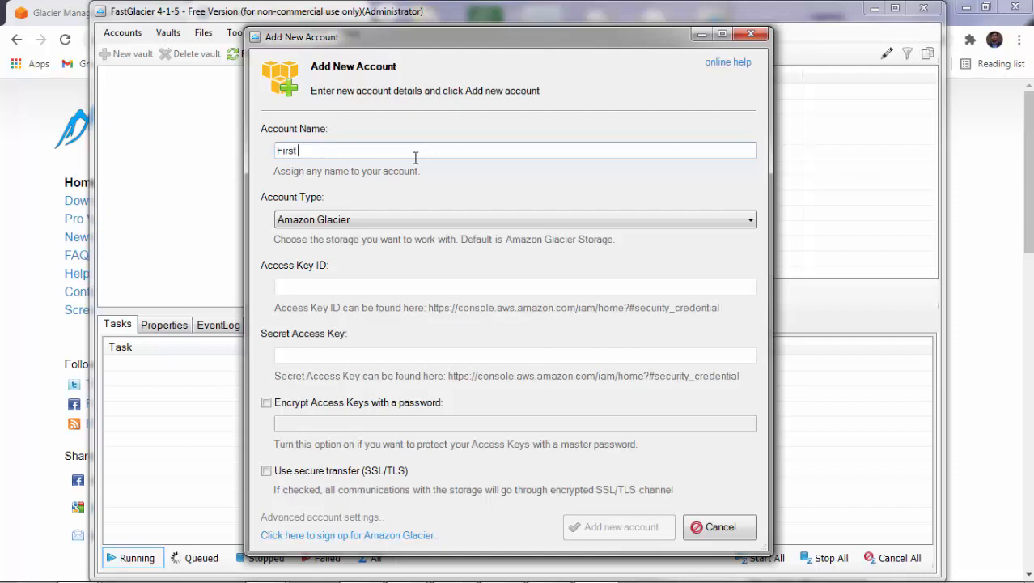
type("Glacier")
left_click(401, 220)
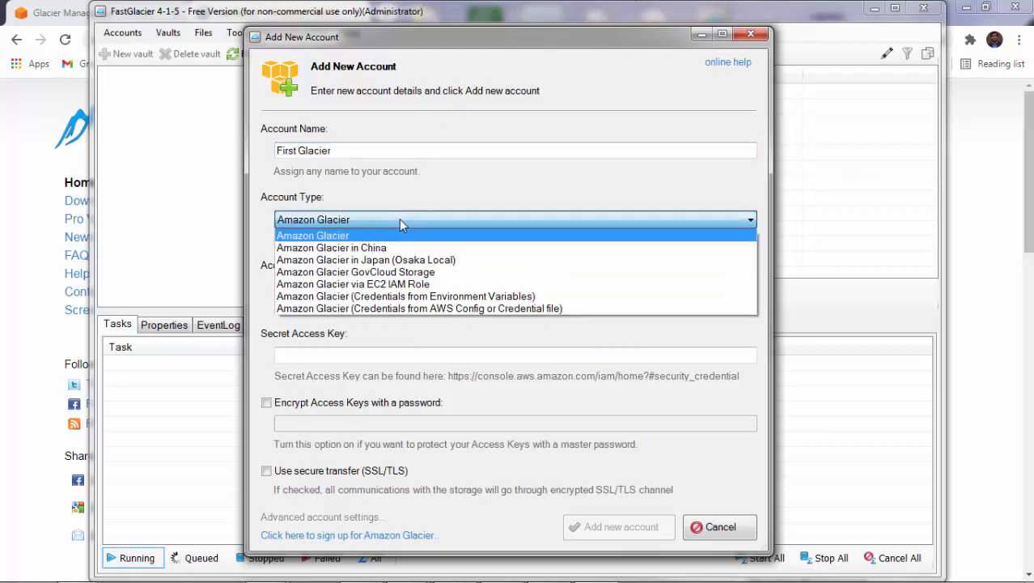
left_click(372, 236)
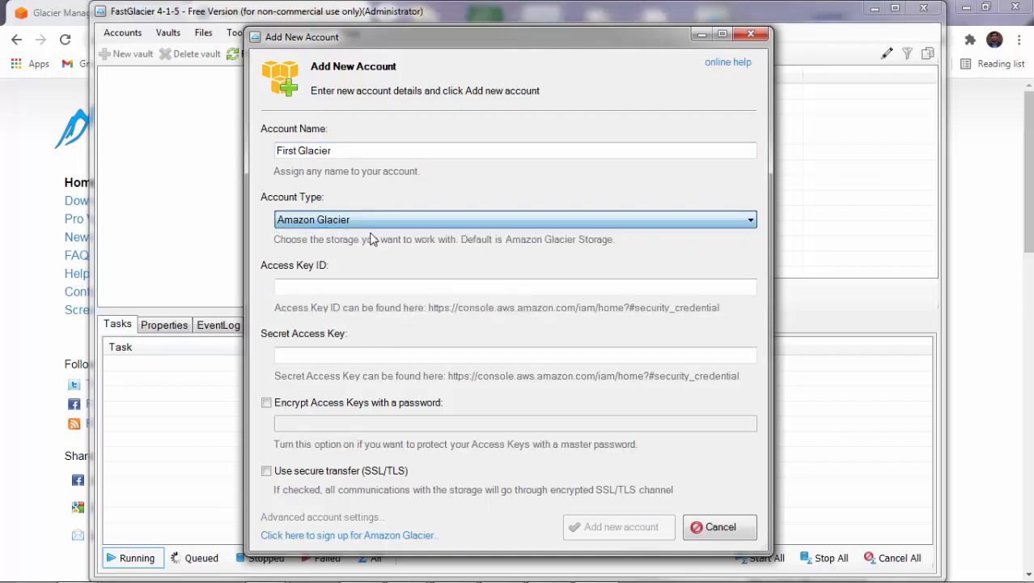
left_click(355, 288)
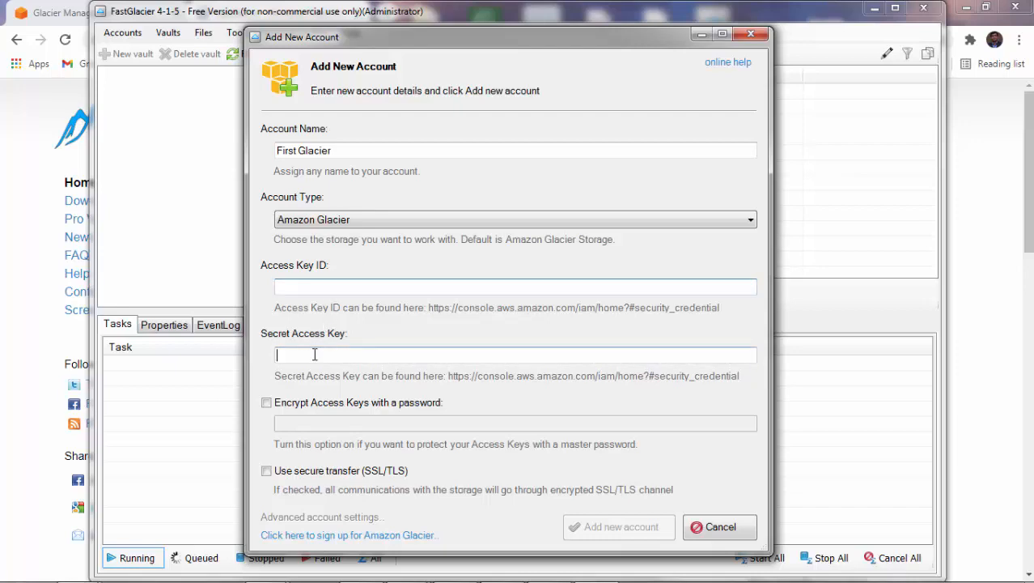
left_click(41, 155)
left_click(111, 9)
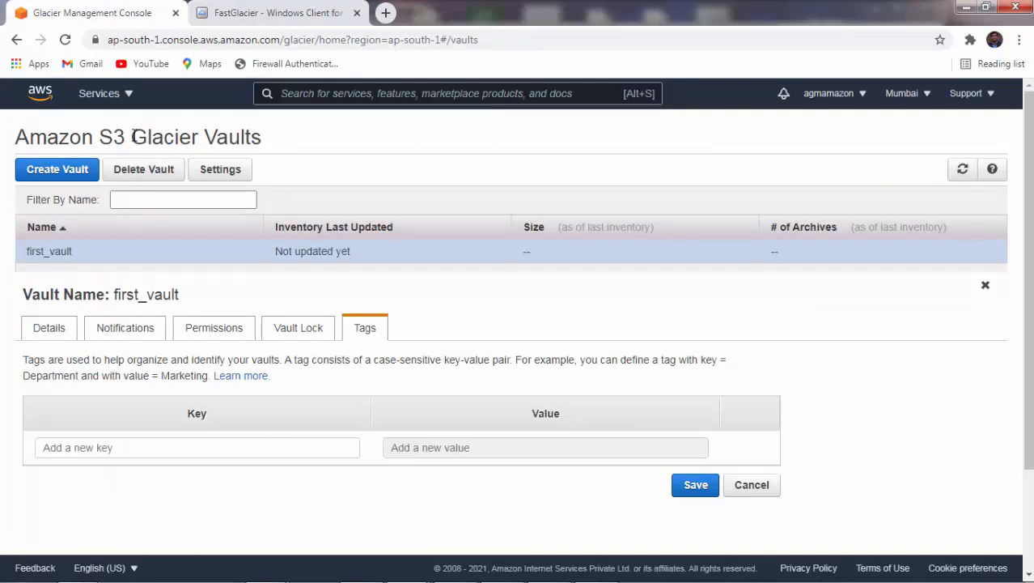
Open IAM from the Services menu under Security, Identity, & Compliance.
left_click(101, 93)
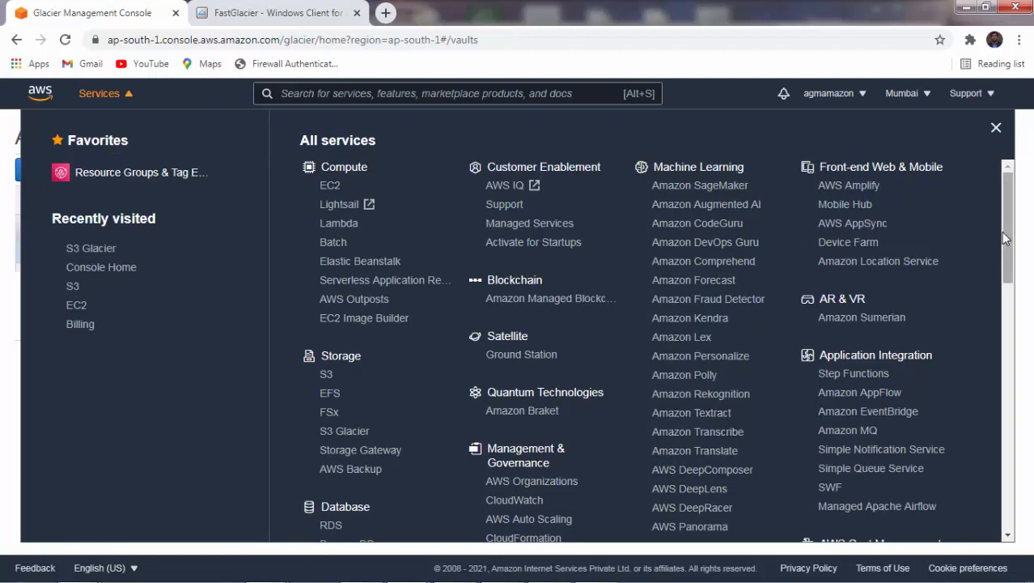
left_click_drag(1006, 234, 1008, 439)
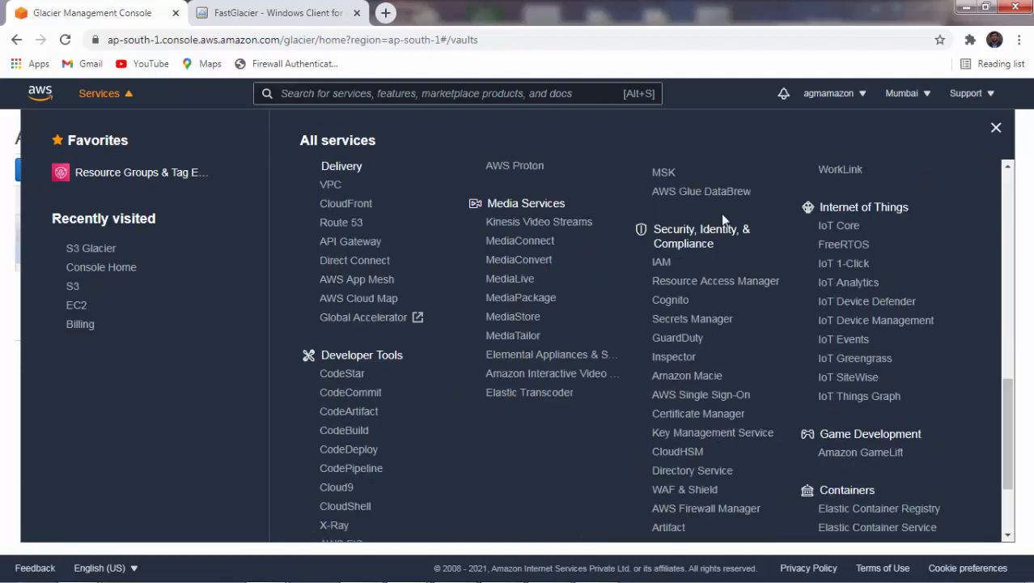
left_click(661, 264)
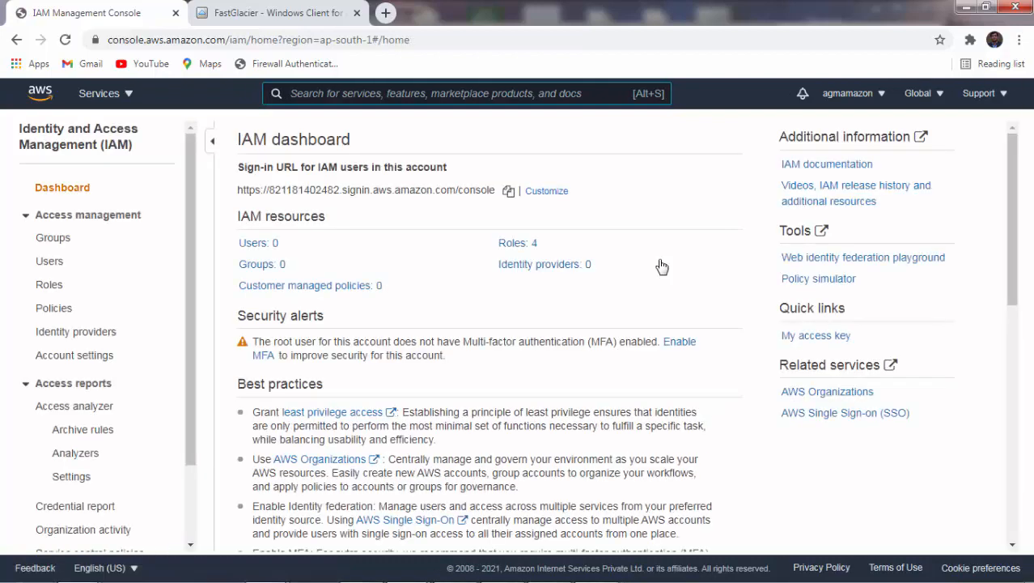
Start adding a new IAM user with the user name 'test'.
left_click(47, 265)
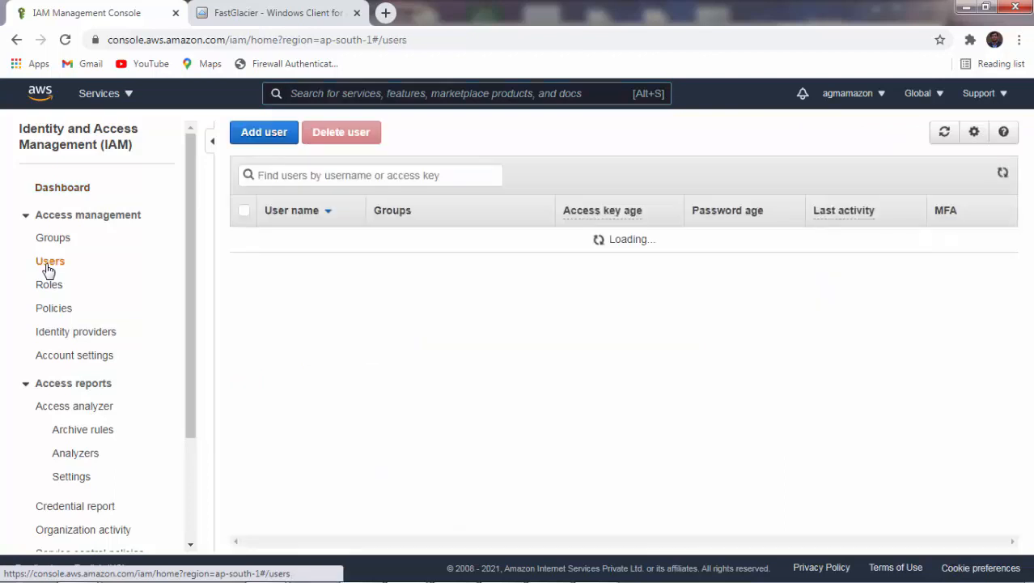
left_click(270, 139)
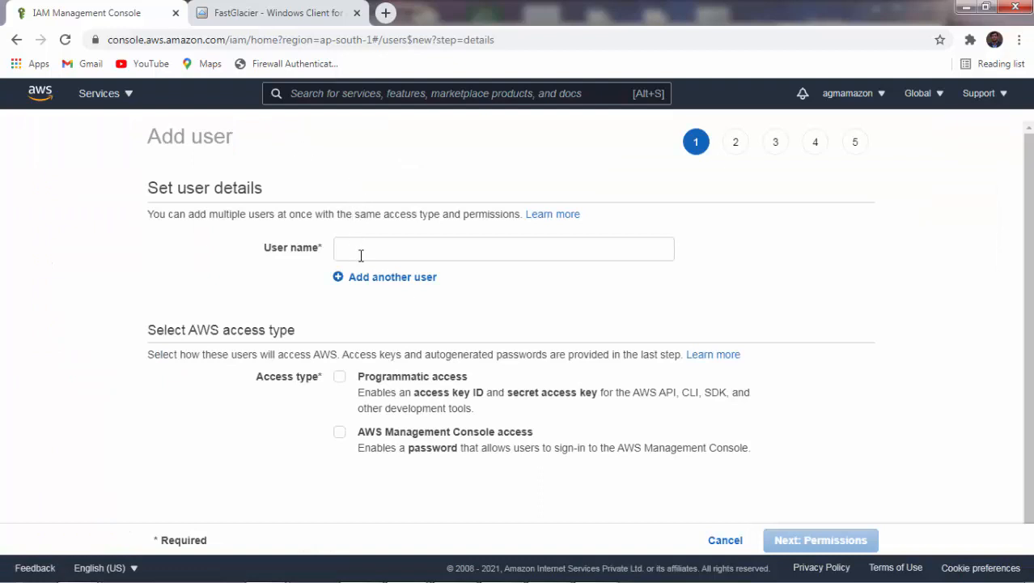
left_click(361, 256)
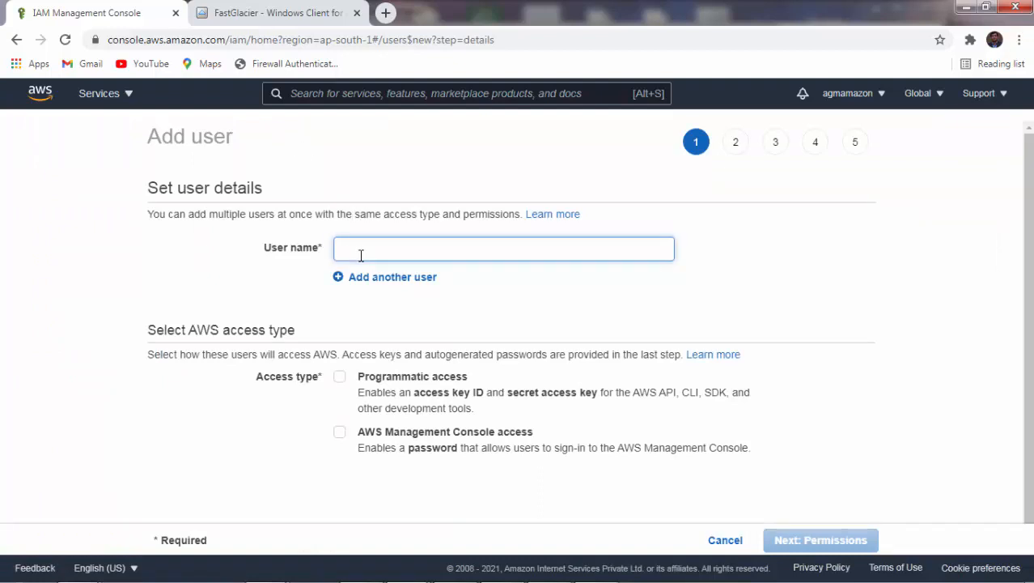
type("test")
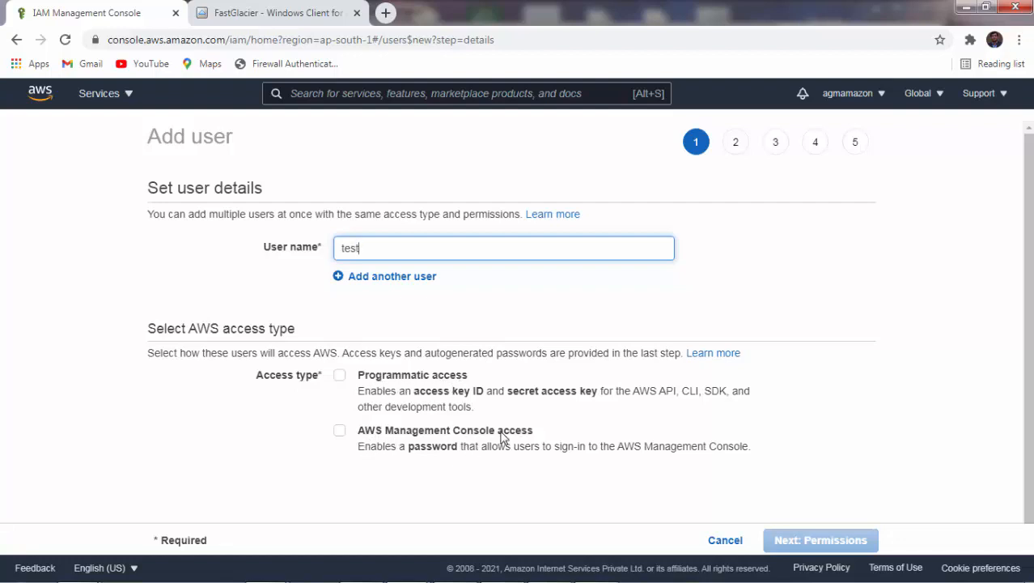
Give the user management console access with a custom password entered.
left_click(340, 432)
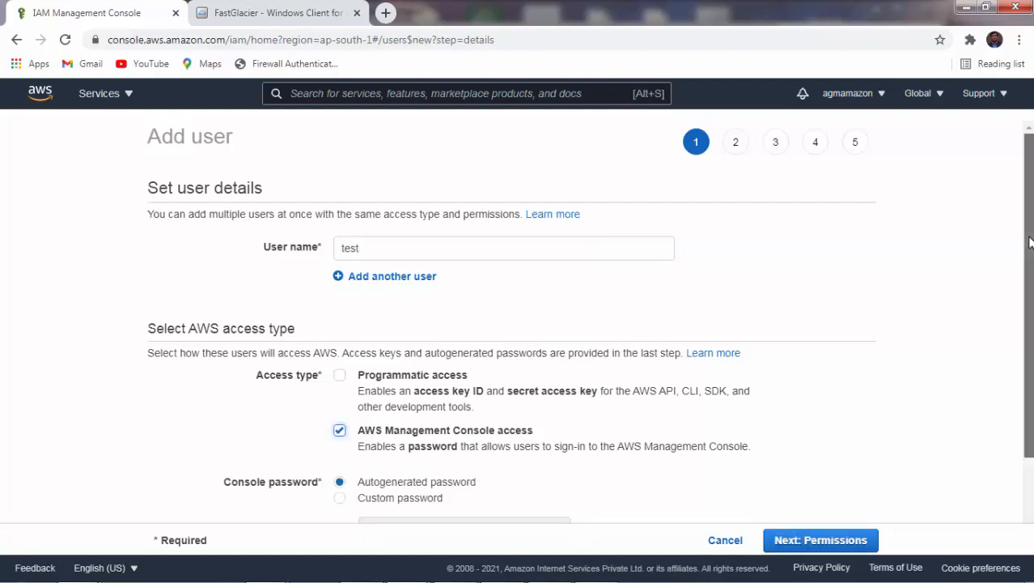
left_click_drag(1030, 243, 1031, 324)
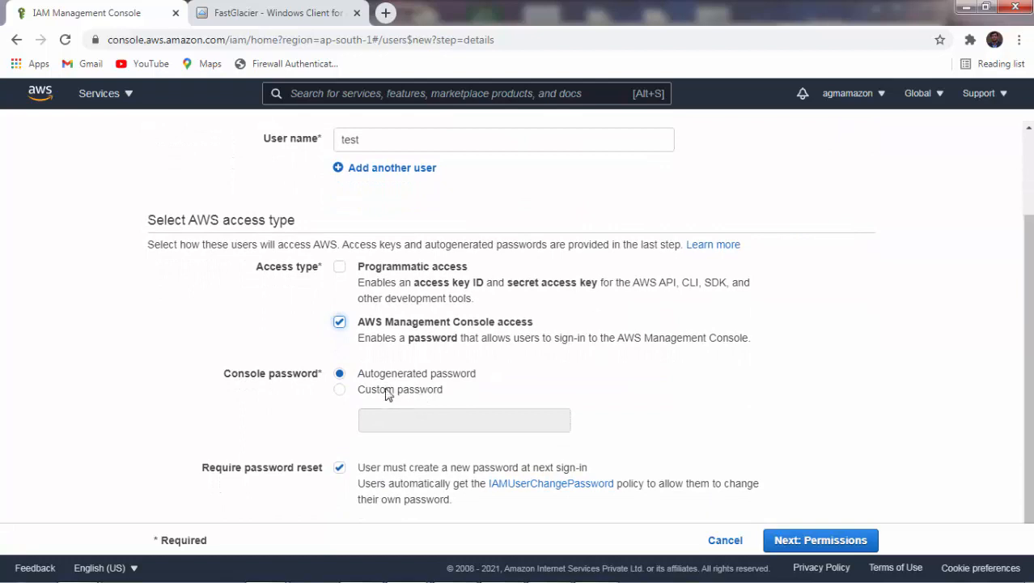
left_click(343, 392)
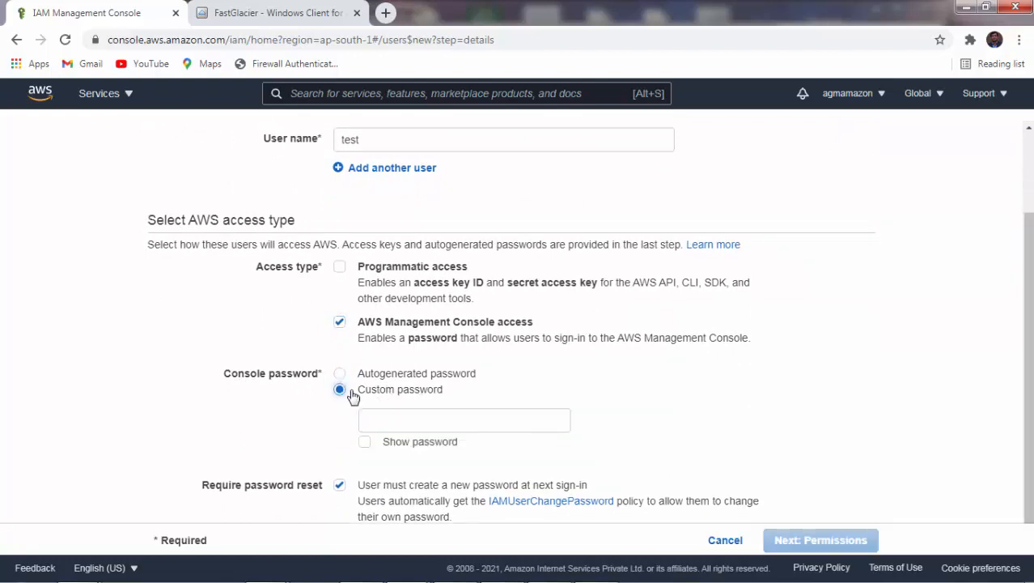
left_click(388, 418)
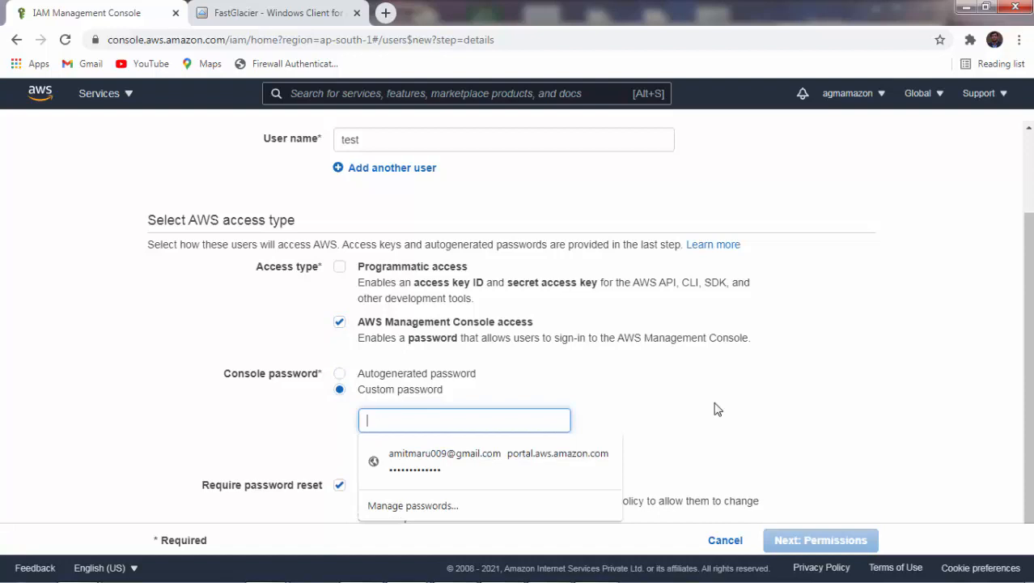
type("****")
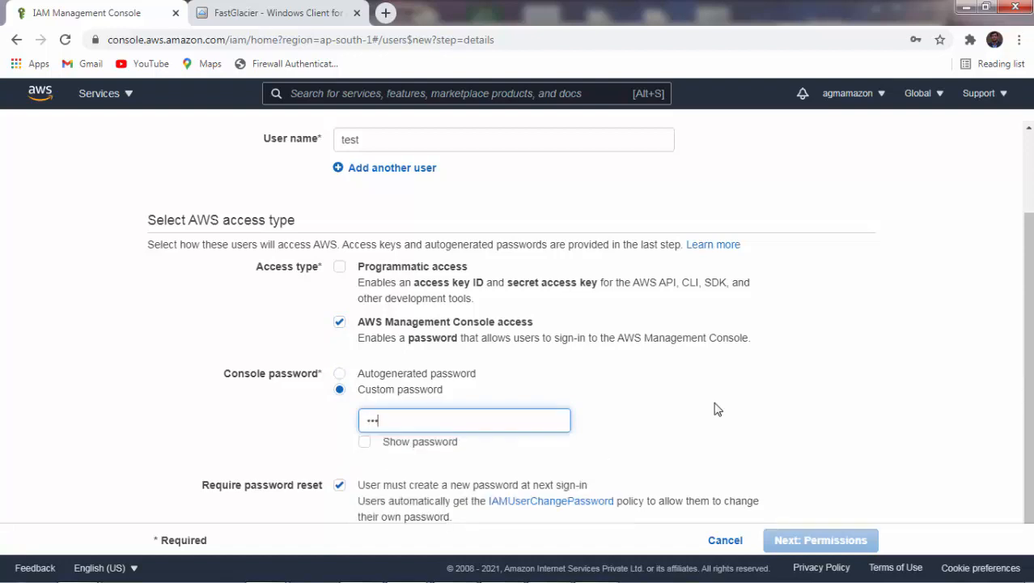
type("***")
scroll(1026, 359, "down", 1)
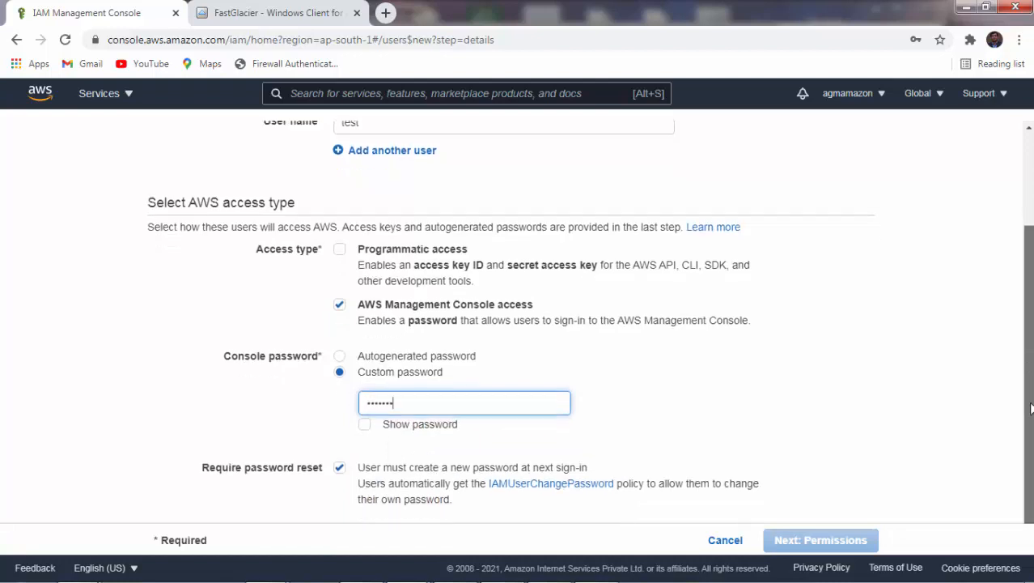
Check the rejected password against the policy's minimum 8 characters and character-mix requirements.
left_click(340, 470)
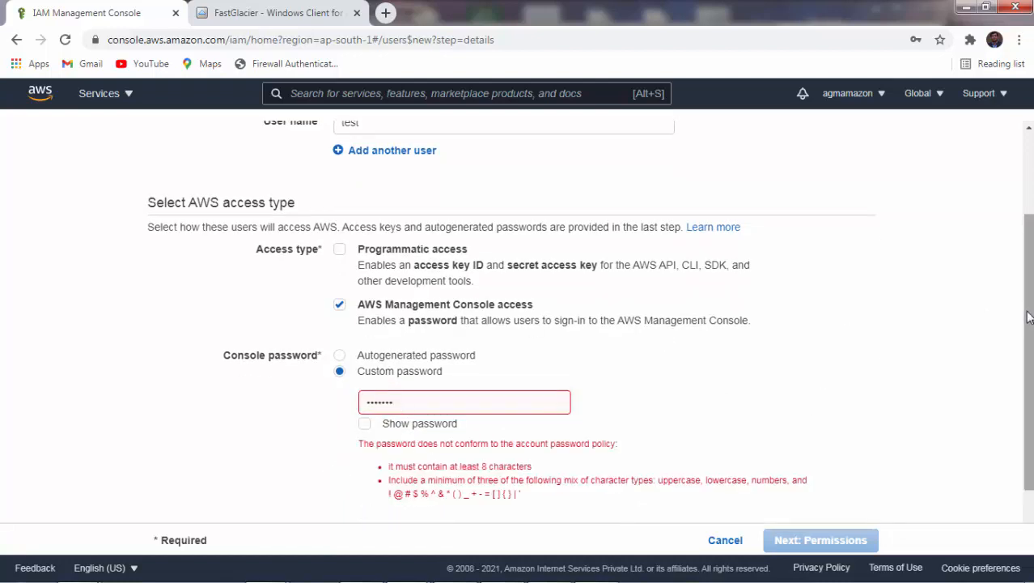
left_click_drag(1030, 326, 1032, 372)
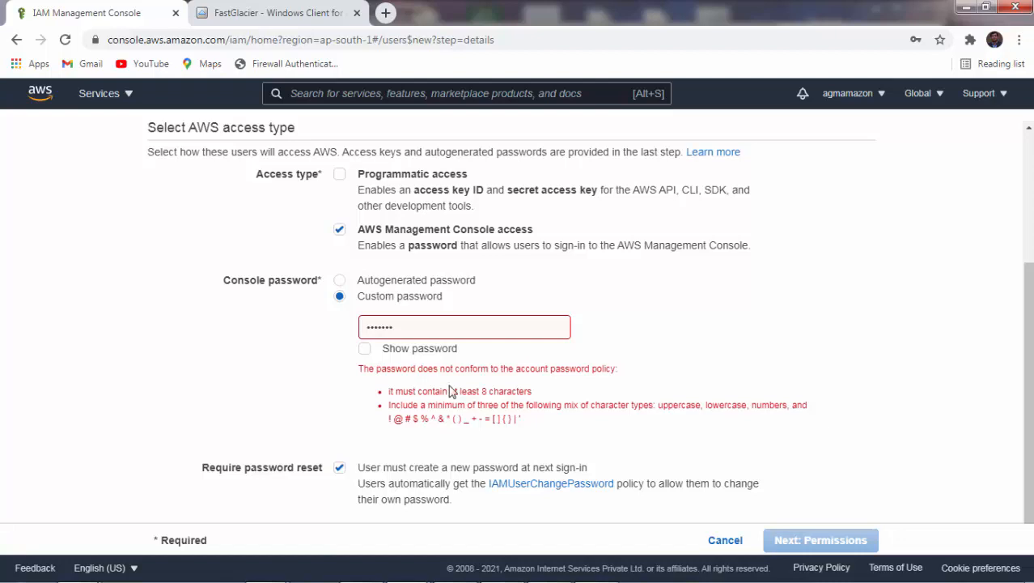
left_click_drag(478, 391, 521, 391)
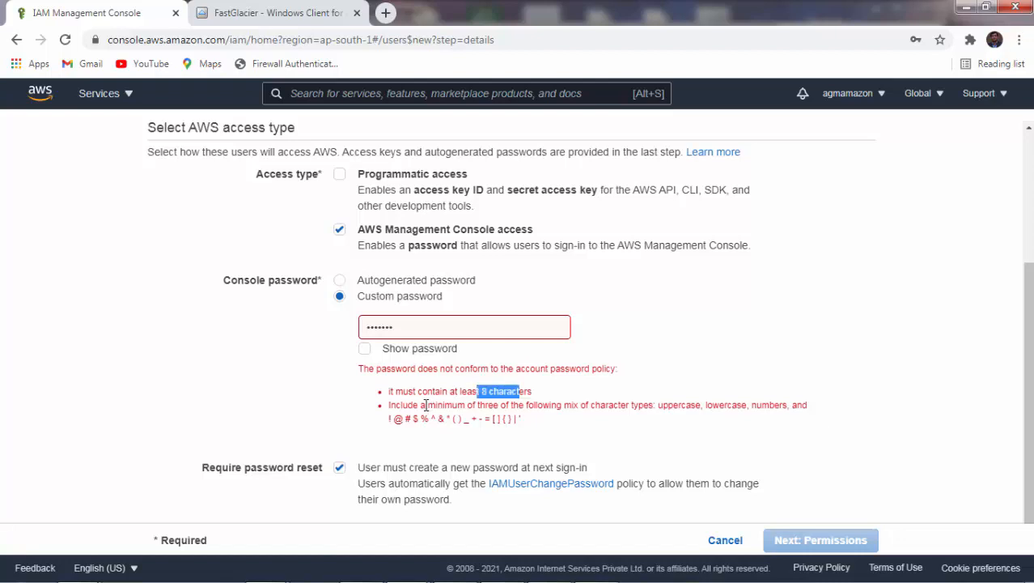
left_click_drag(415, 405, 580, 408)
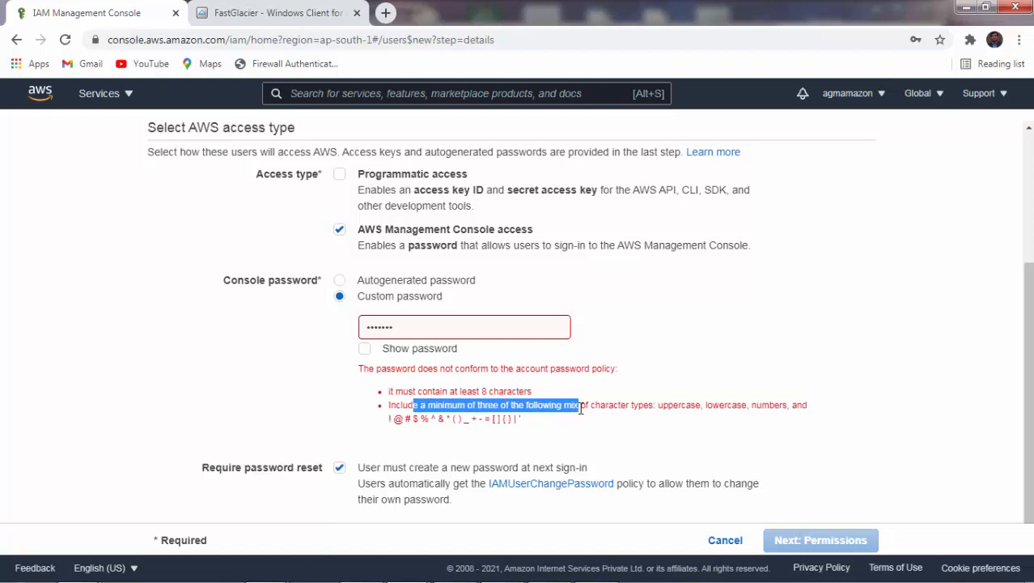
left_click(669, 408)
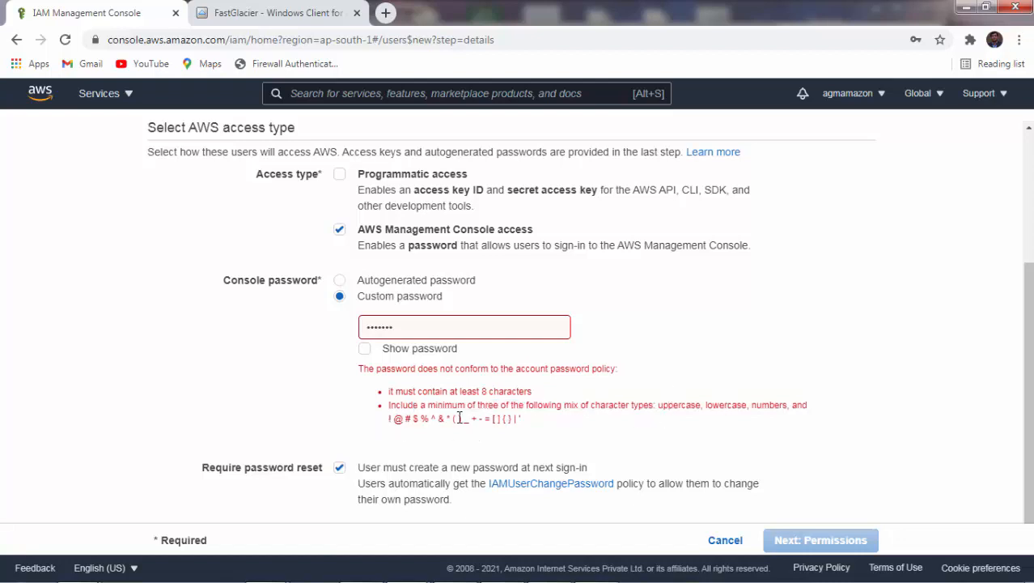
Replace the rejected custom password with a policy-compliant one and continue.
double_click(387, 328)
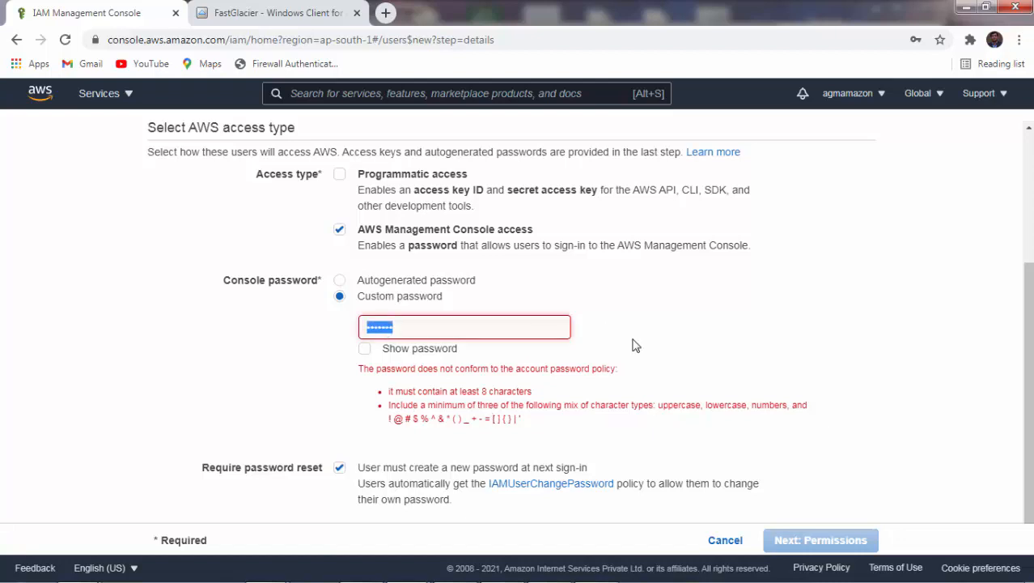
type("•••••••••")
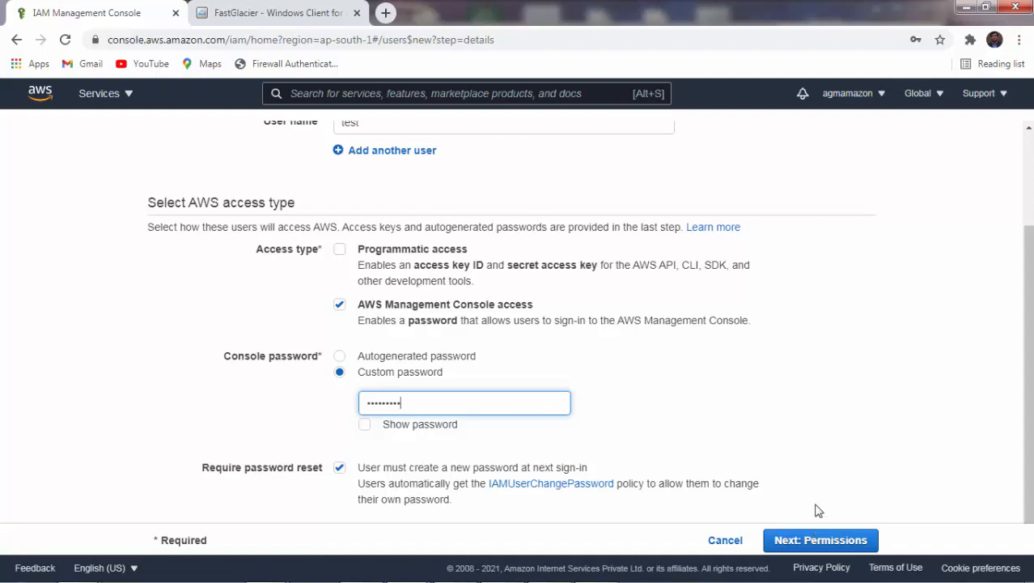
left_click(825, 540)
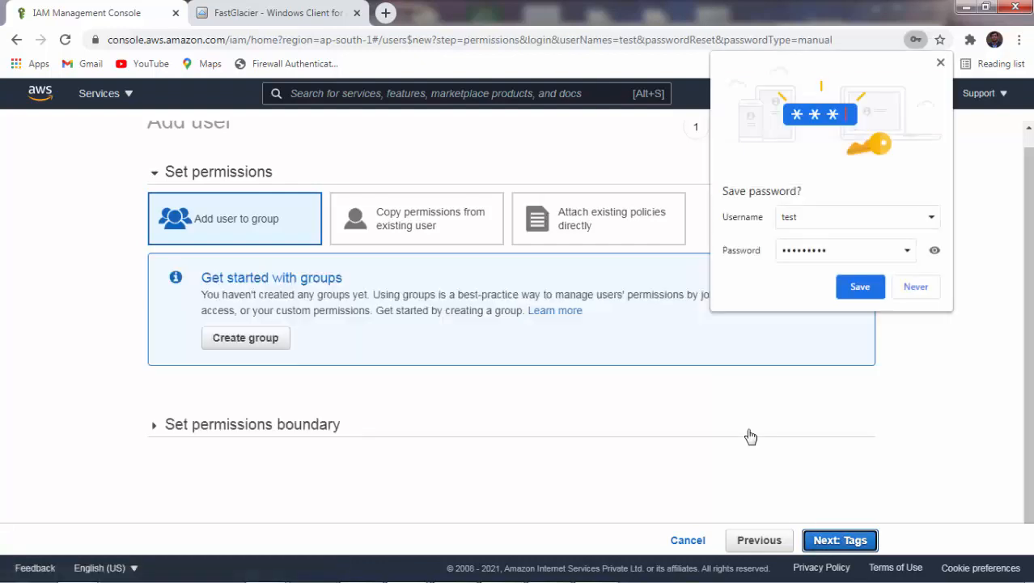
Decline Chrome's password save and attach the AdministratorAccess policy directly to the user.
left_click(921, 289)
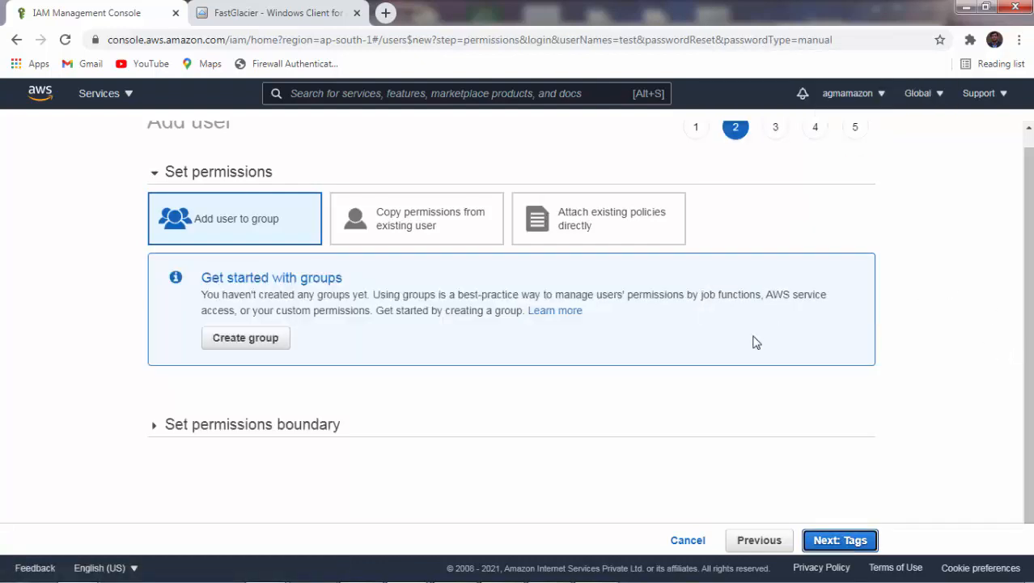
left_click(587, 218)
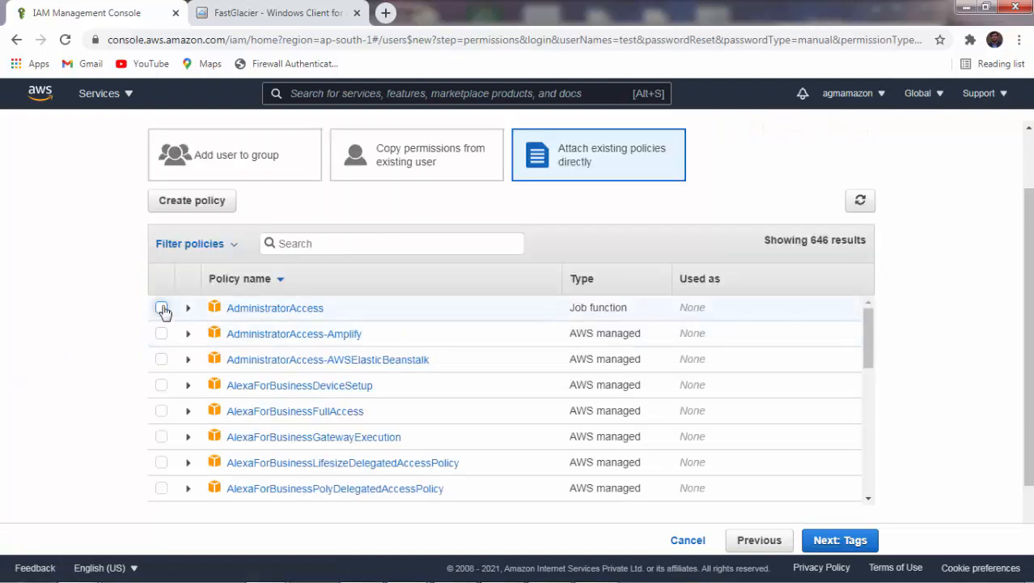
left_click(162, 309)
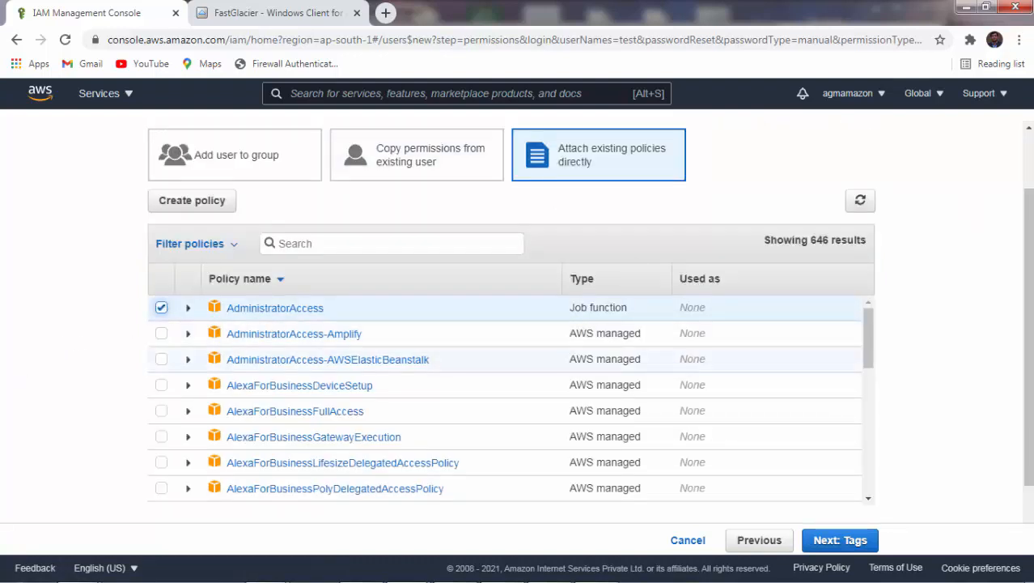
scroll(1030, 344, "down", 1)
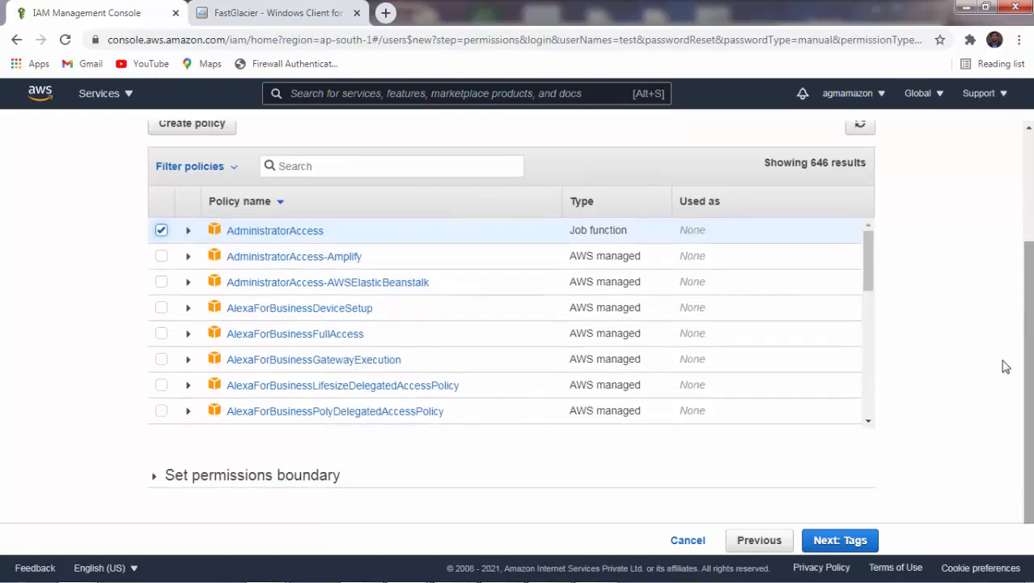
left_click(825, 542)
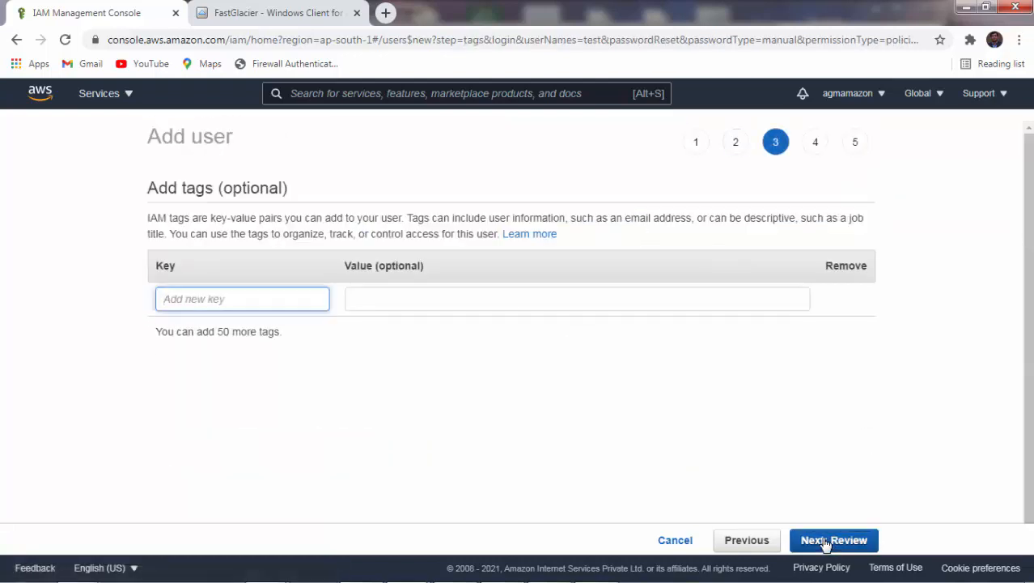
Leave the user's tags empty and proceed to the review page.
left_click(502, 475)
left_click(288, 297)
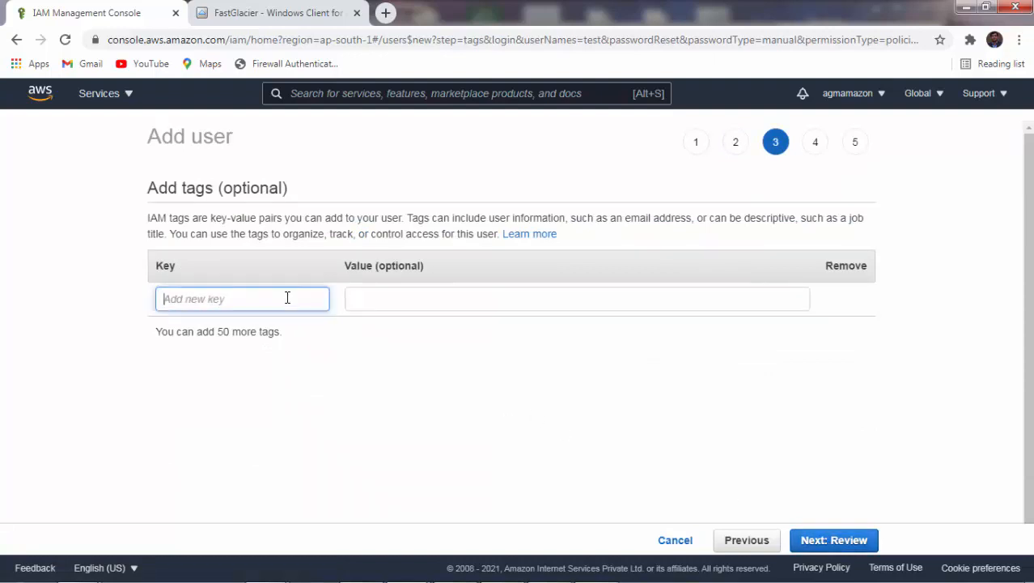
left_click(407, 404)
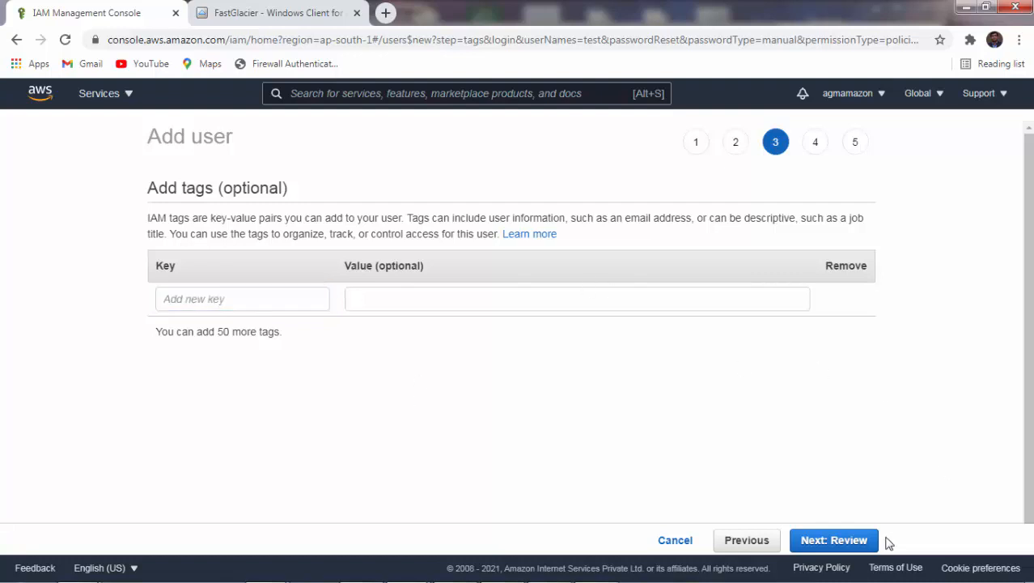
left_click(850, 545)
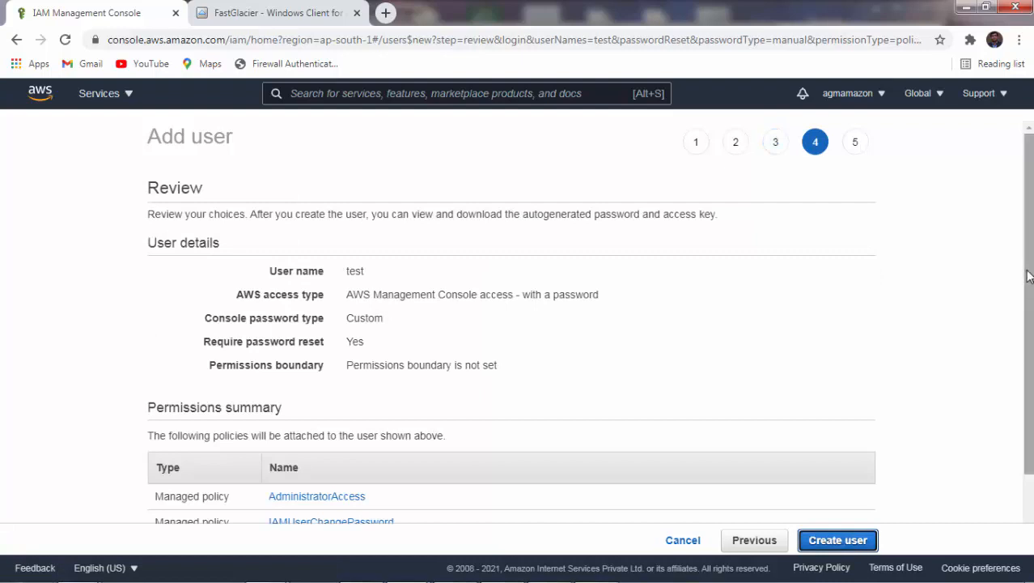
Look over the review summary, create user test, and close the Success page.
left_click_drag(1028, 274, 1031, 353)
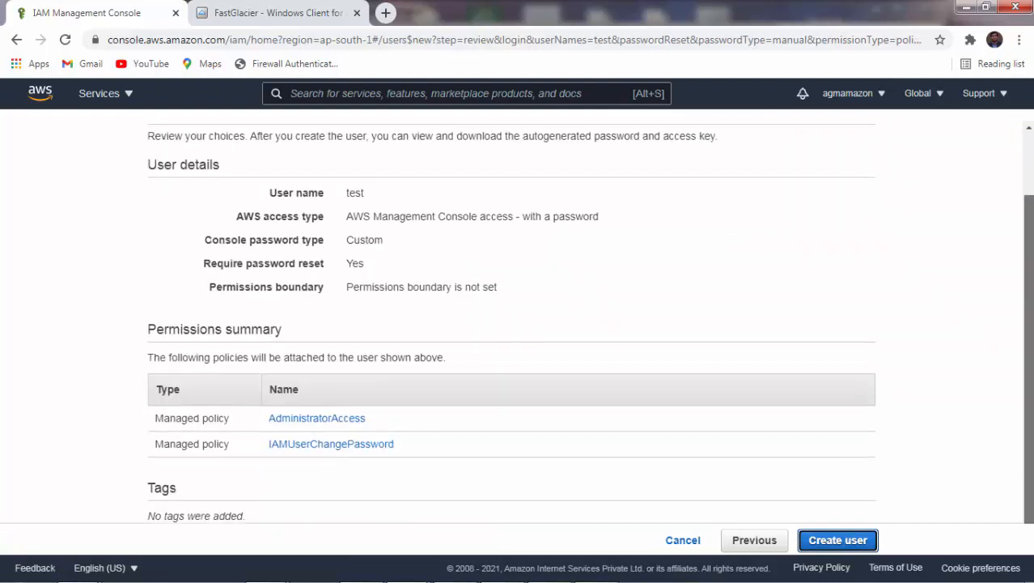
scroll(1031, 359, "up", 1)
scroll(1024, 385, "down", 1)
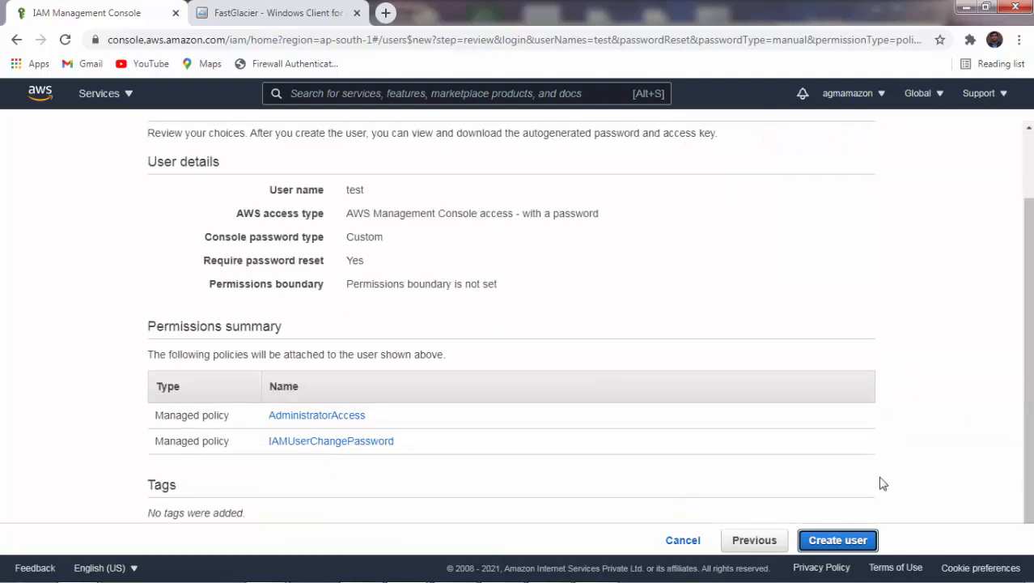
left_click(837, 540)
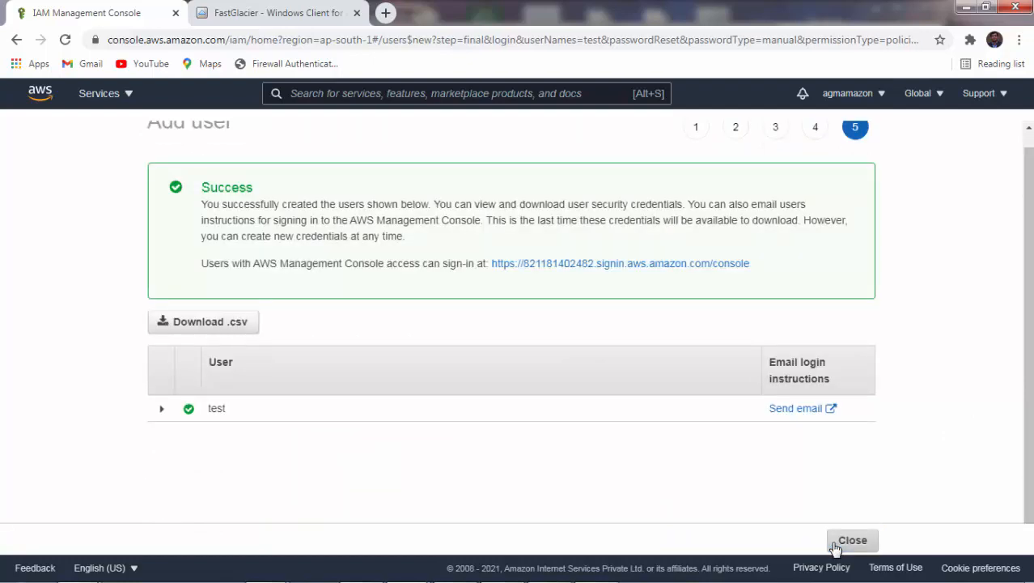
left_click(836, 540)
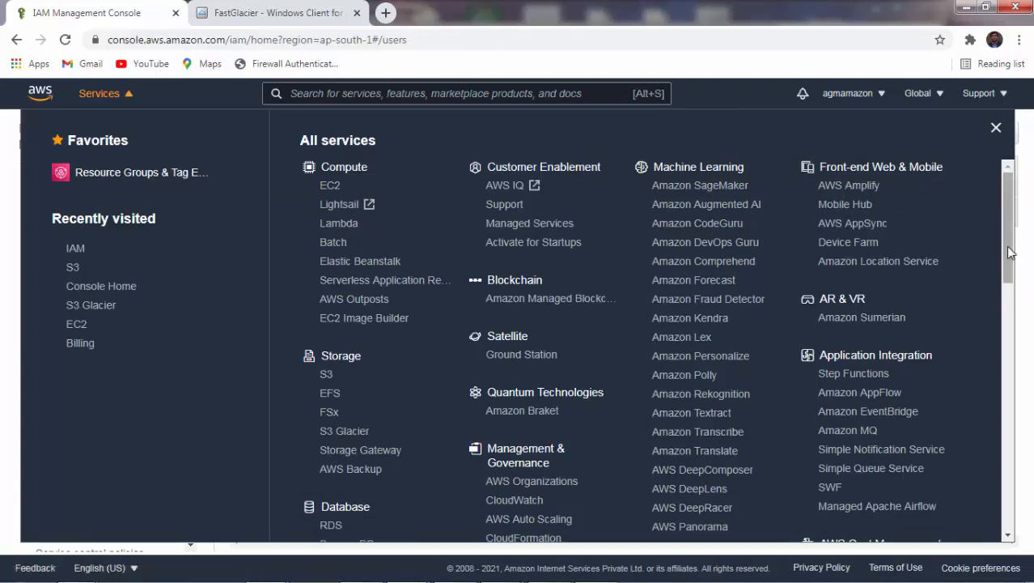
Go from the IAM dashboard's Users list to the summary page of user test.
left_click_drag(1012, 253, 1014, 347)
scroll(692, 400, "down", 4)
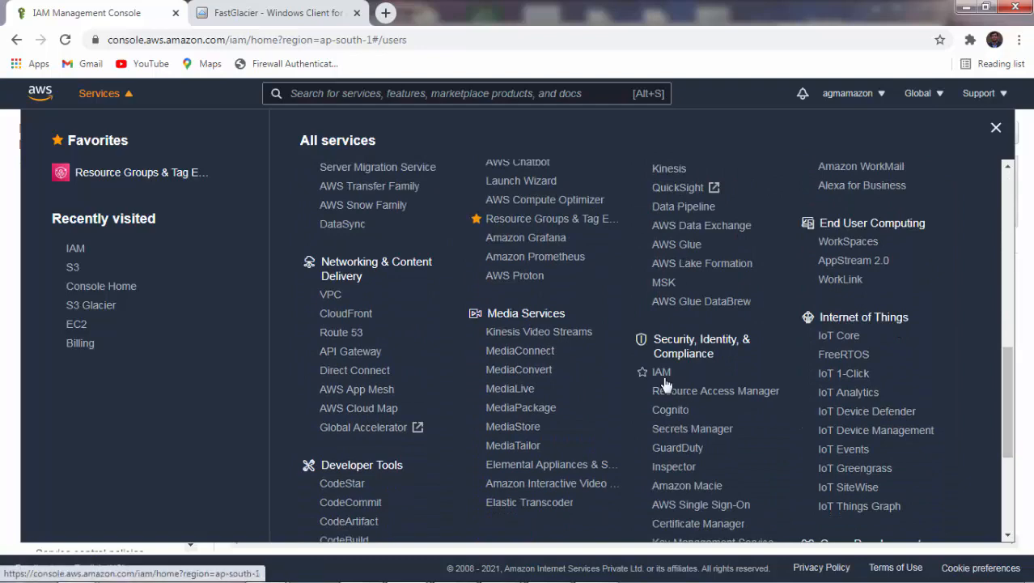
left_click(663, 377)
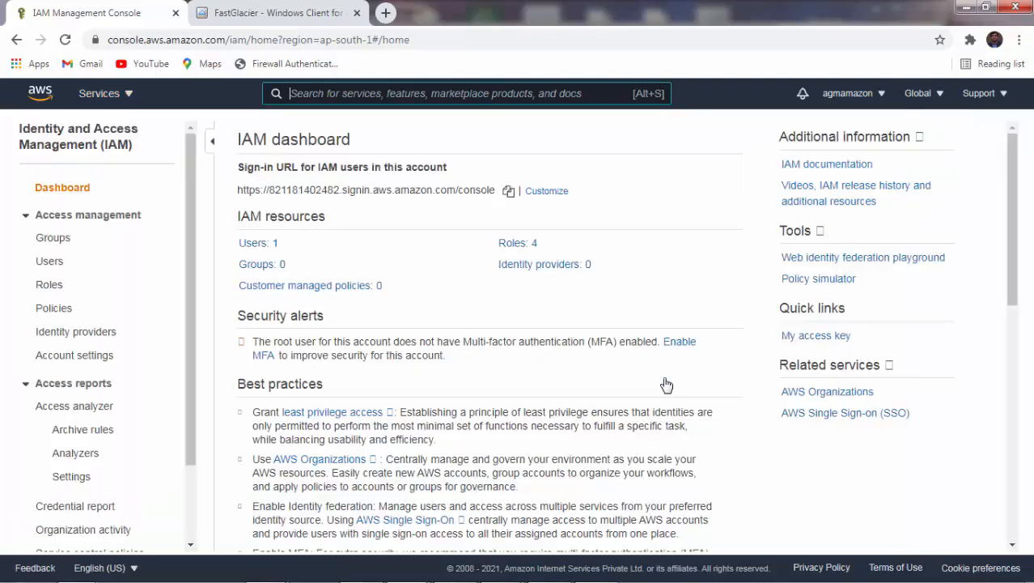
left_click(49, 262)
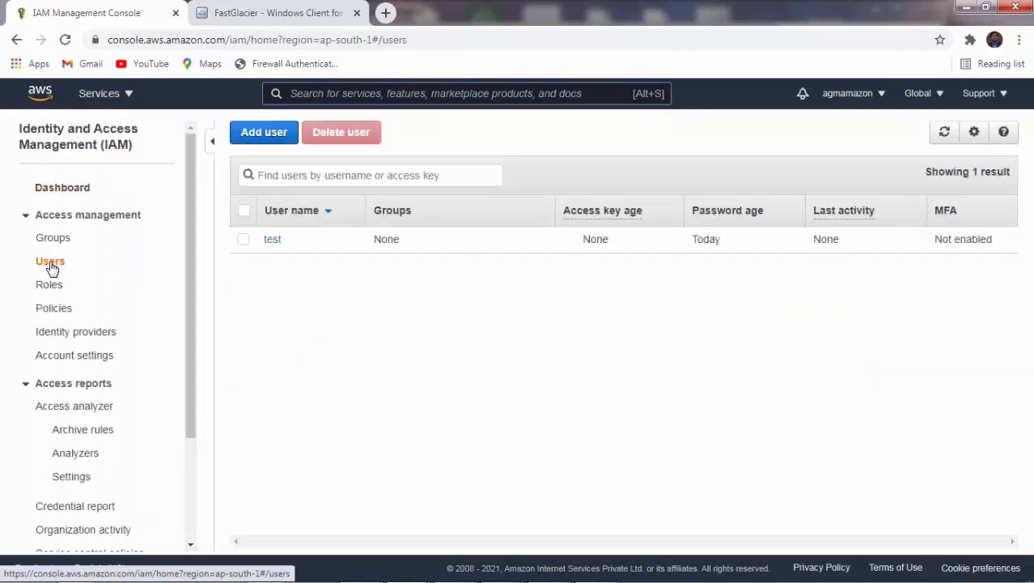
left_click(273, 241)
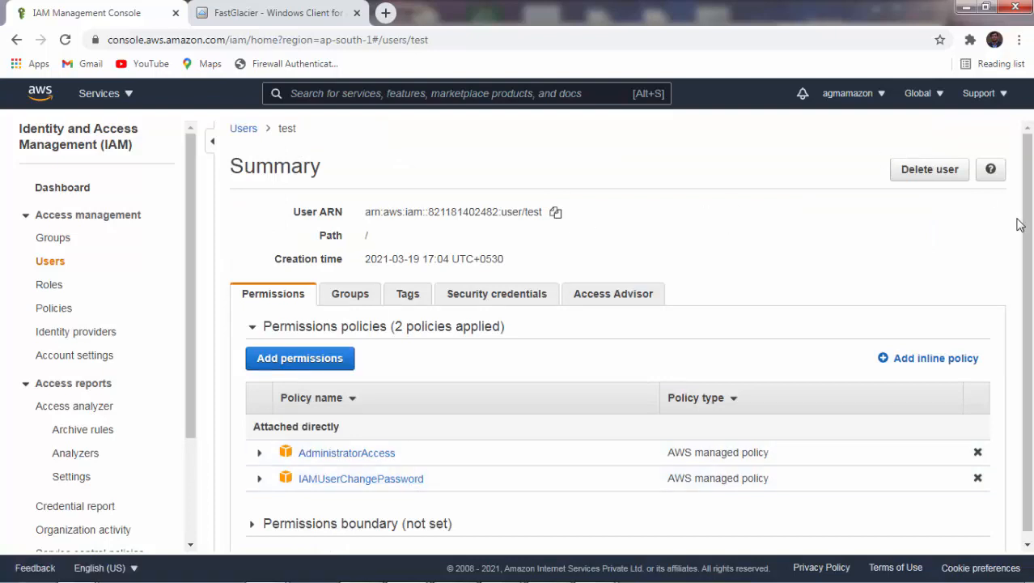
left_click_drag(1026, 231, 1029, 253)
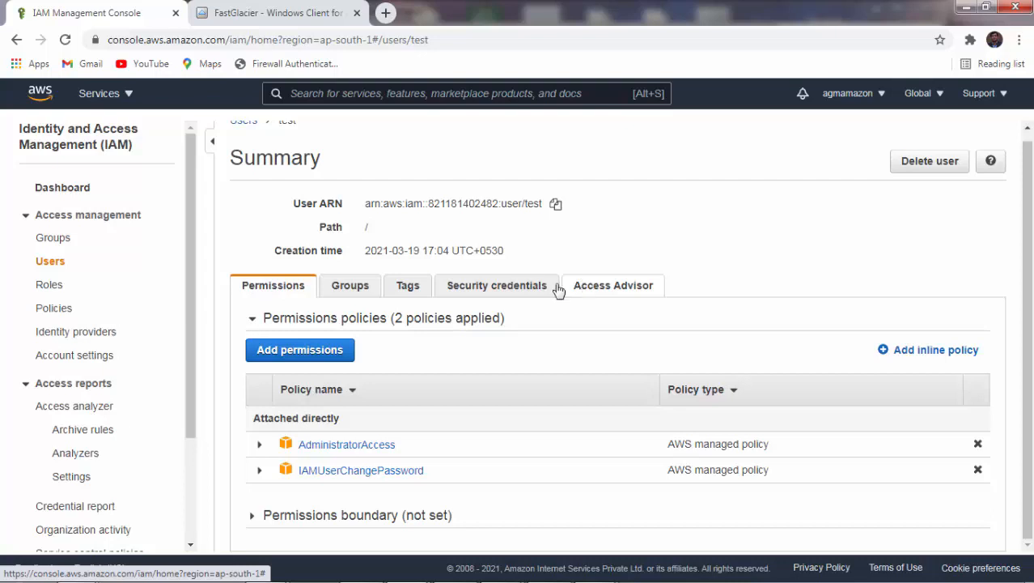
Under Security credentials, create a new access key for test and copy its Access Key ID.
left_click(497, 289)
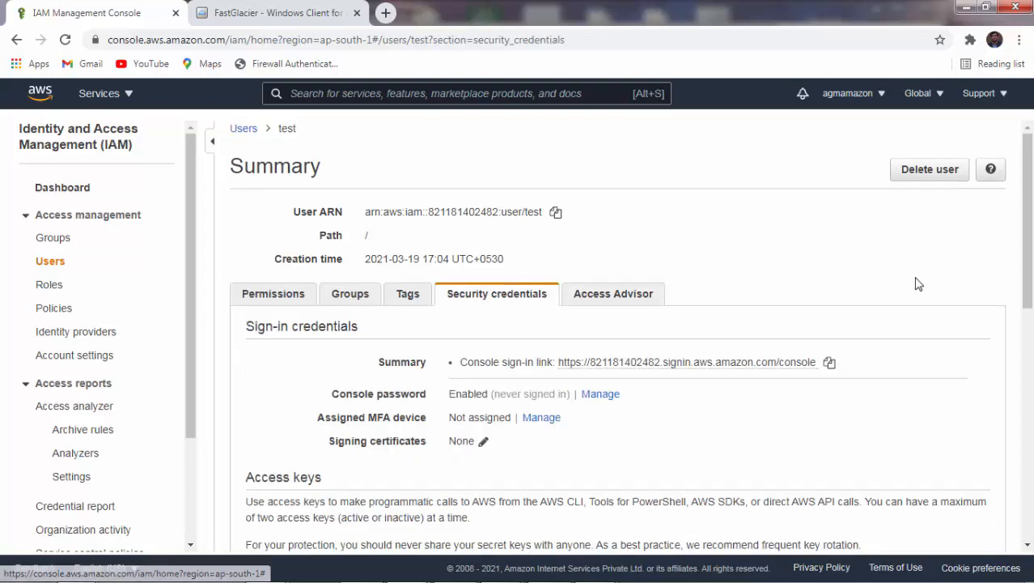
scroll(914, 282, "down", 3)
scroll(638, 336, "down", 1)
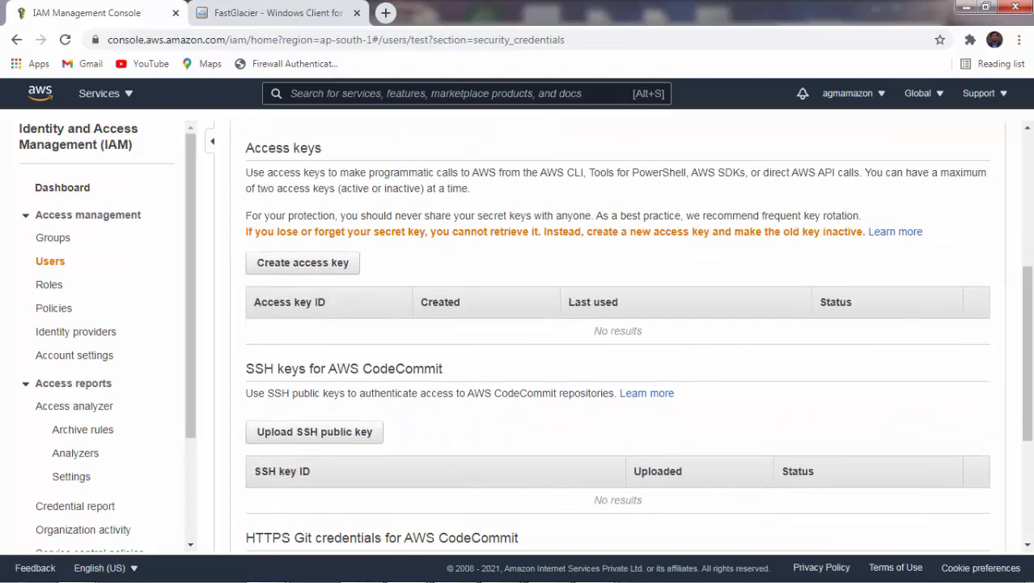
left_click(304, 264)
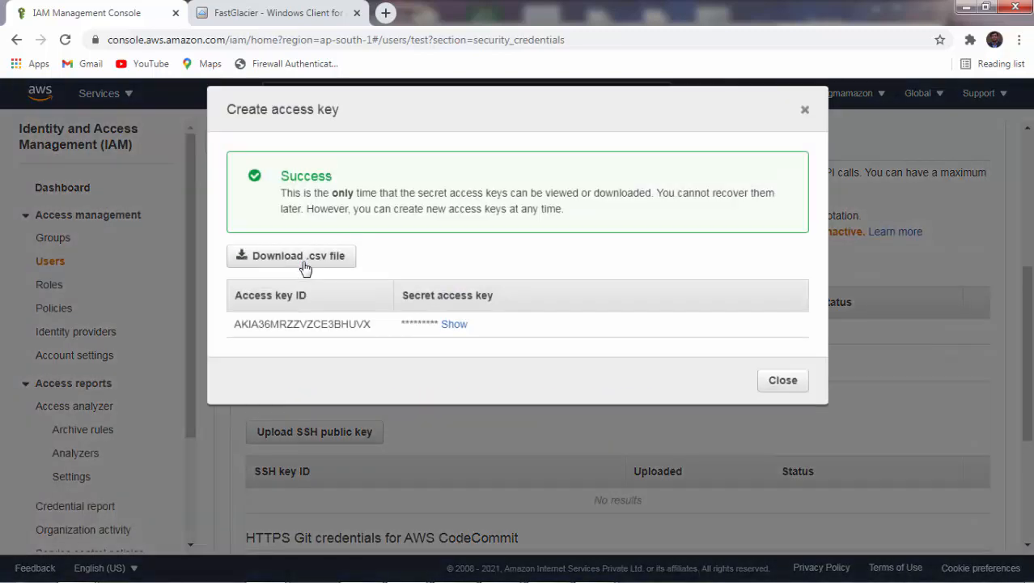
double_click(283, 326)
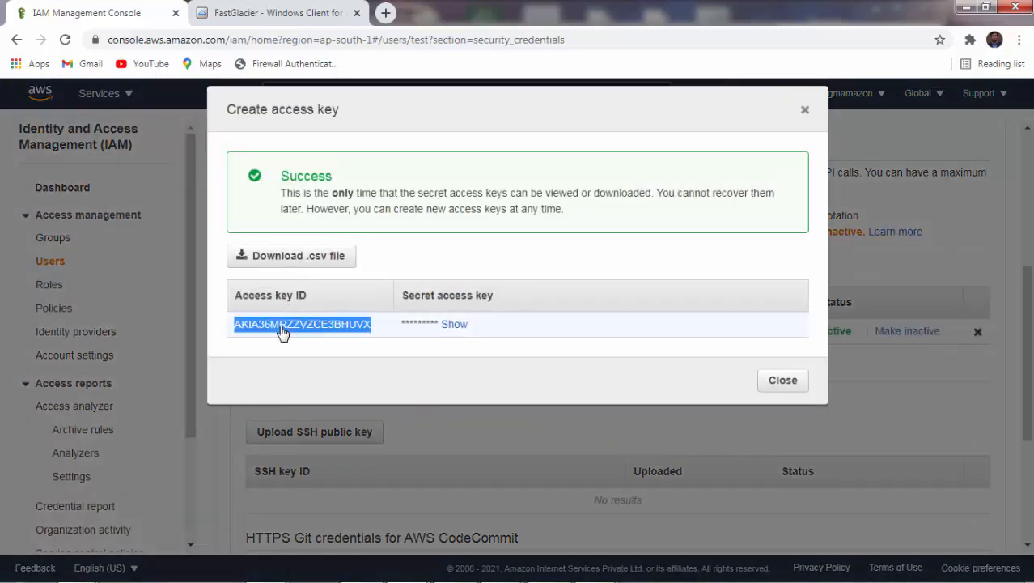
key("ctrl+c")
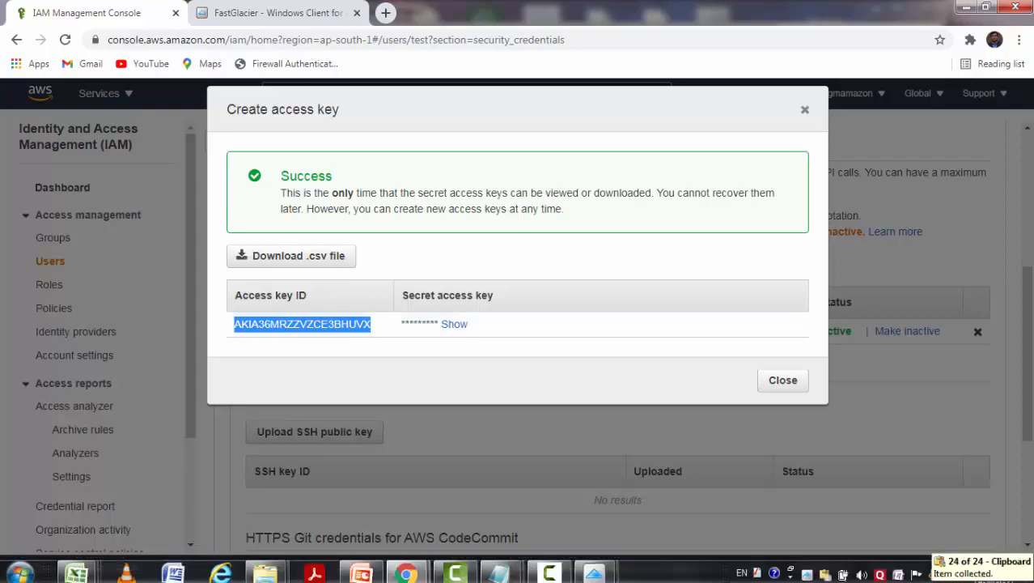
Paste the IAM Access Key ID and Secret Access Key into FastGlacier's Add New Account form.
mouse_move(595, 569)
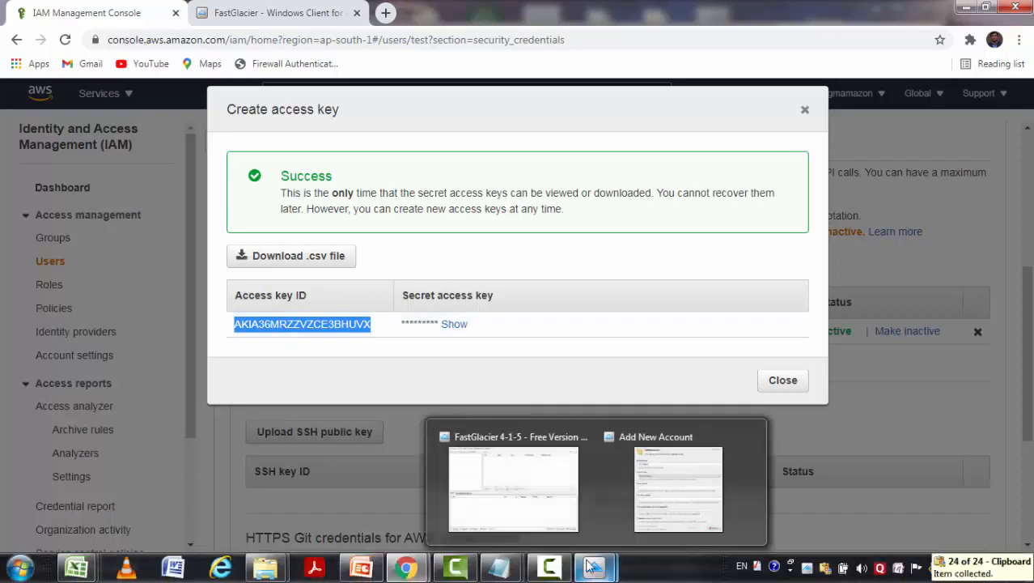
left_click(678, 485)
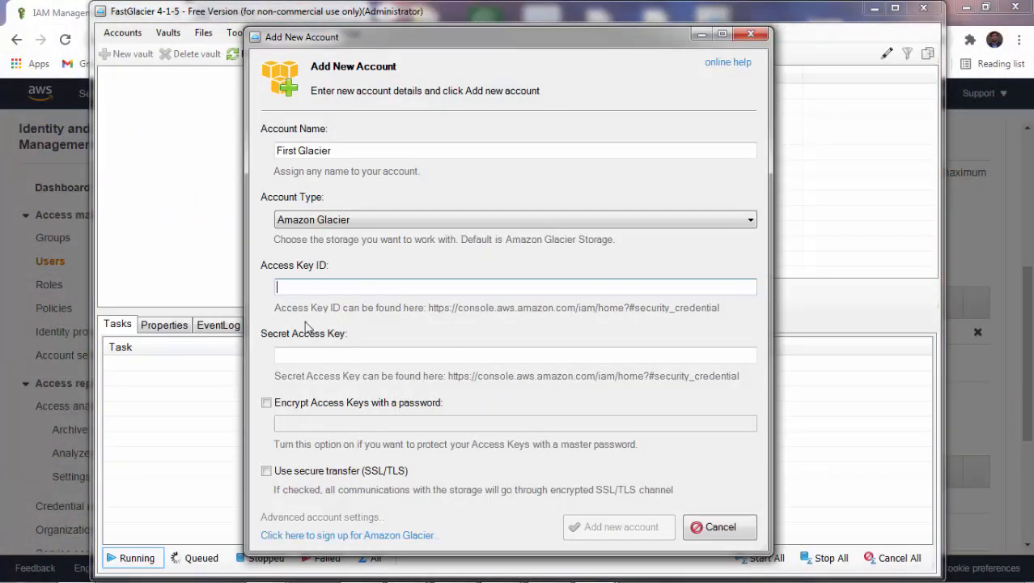
key("ctrl+v")
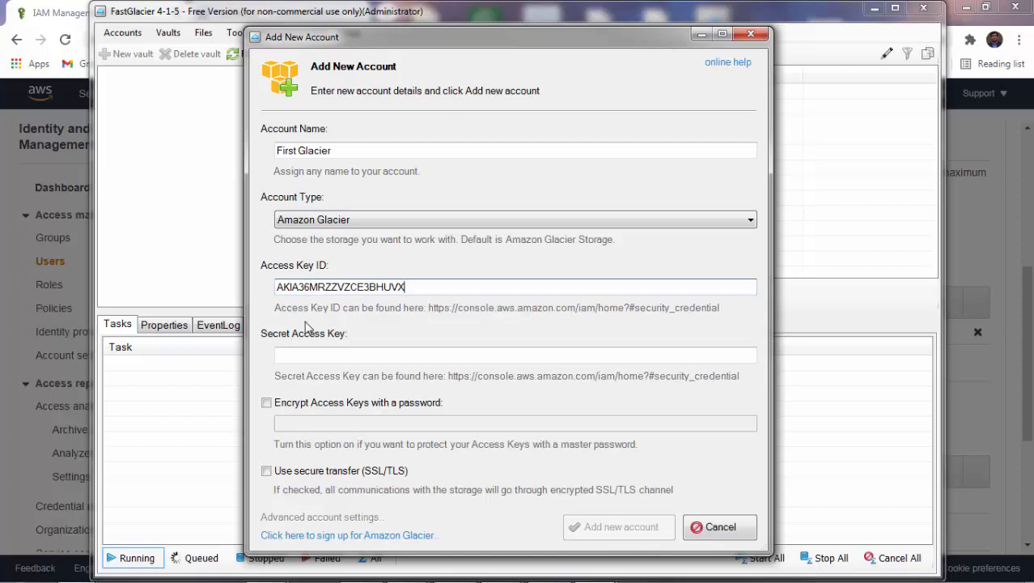
left_click(704, 34)
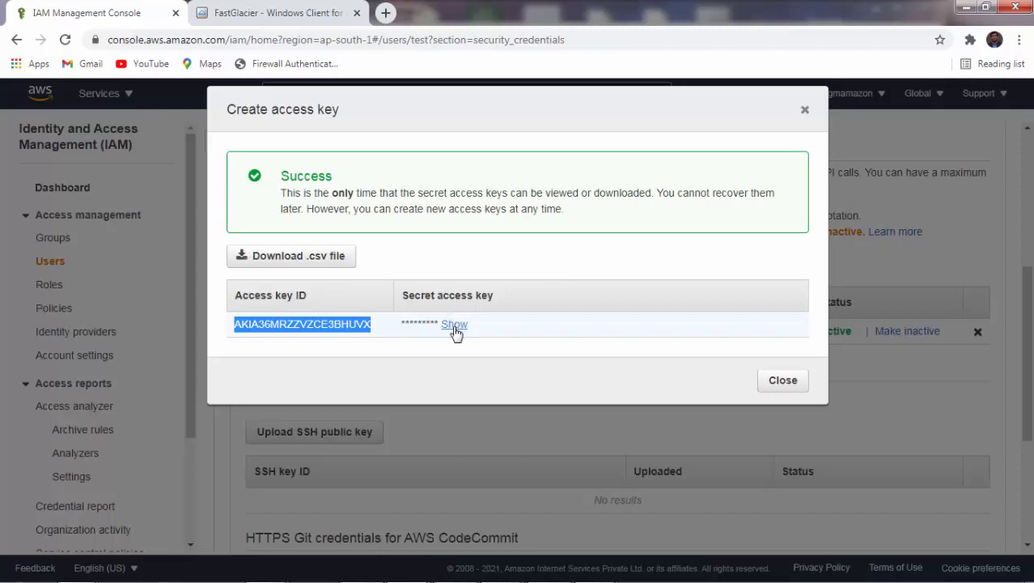
key("ctrl+c")
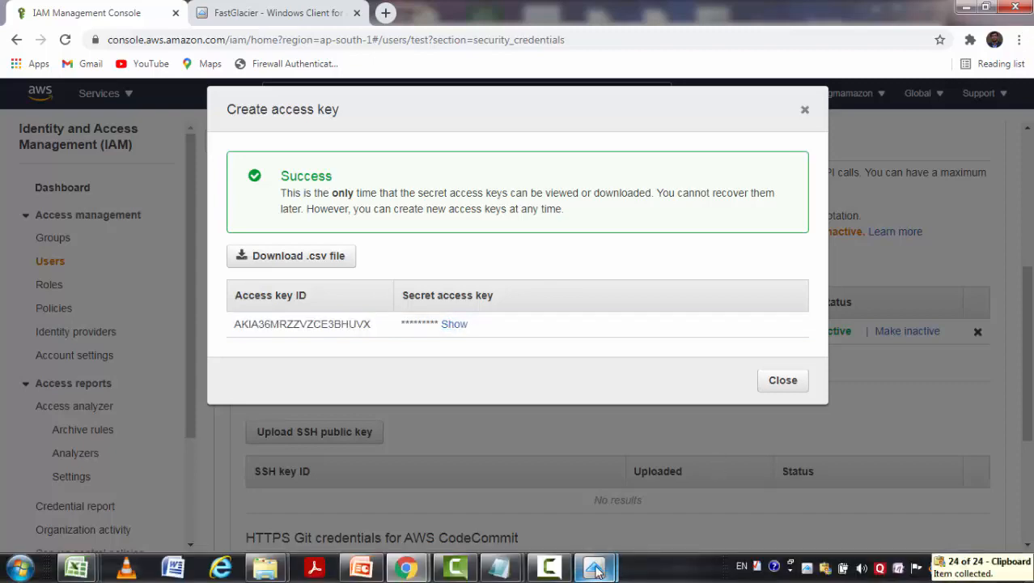
left_click(594, 569)
left_click(558, 510)
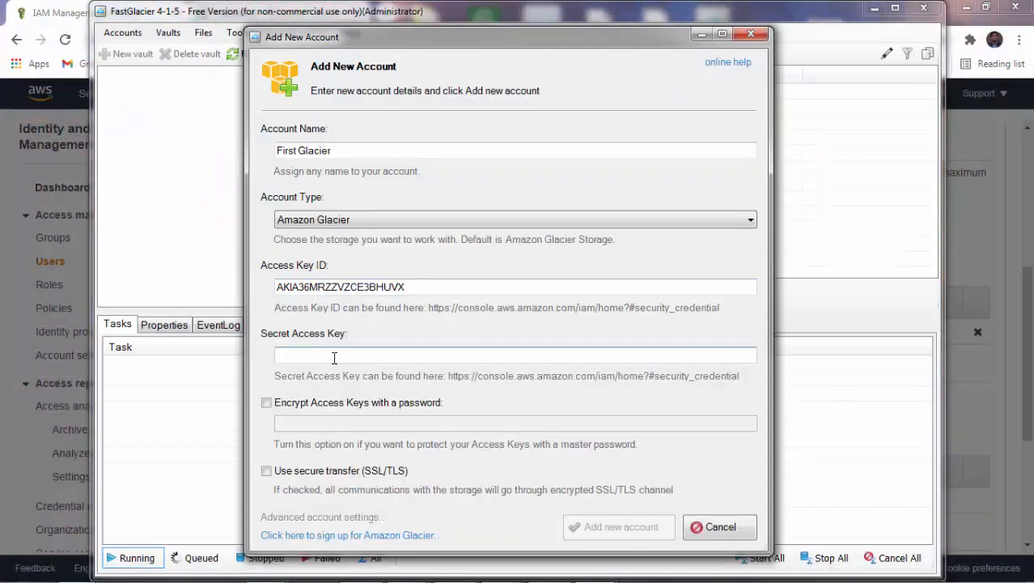
key("ctrl+v")
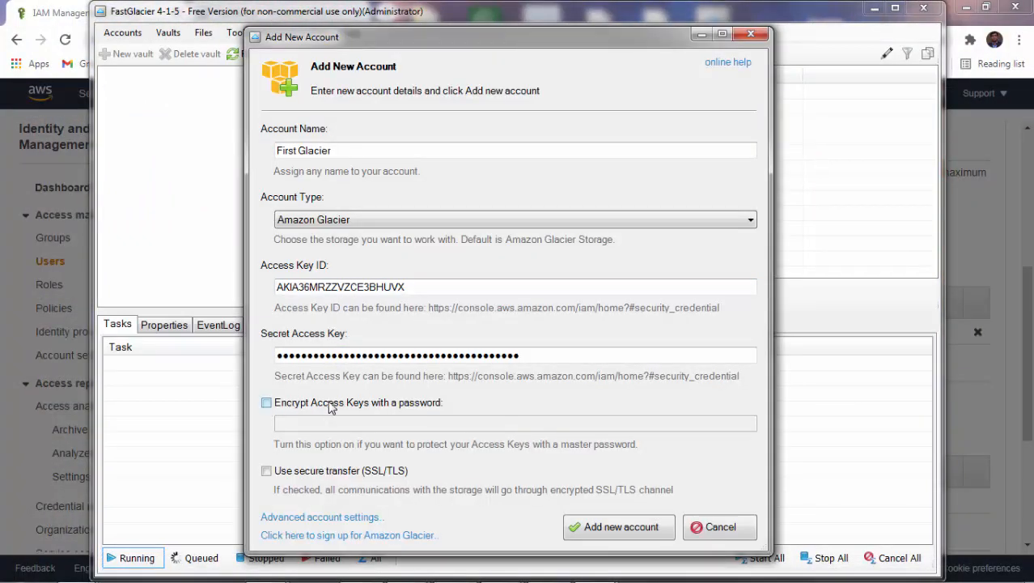
Enable 'Encrypt Access Keys with a password' and enter a master password.
left_click(266, 403)
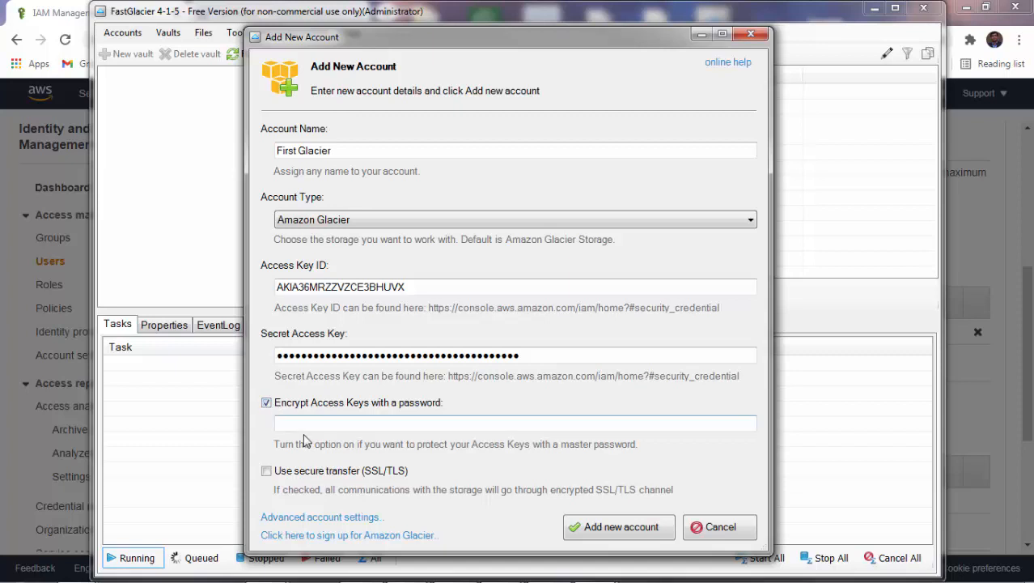
left_click(310, 422)
type("•")
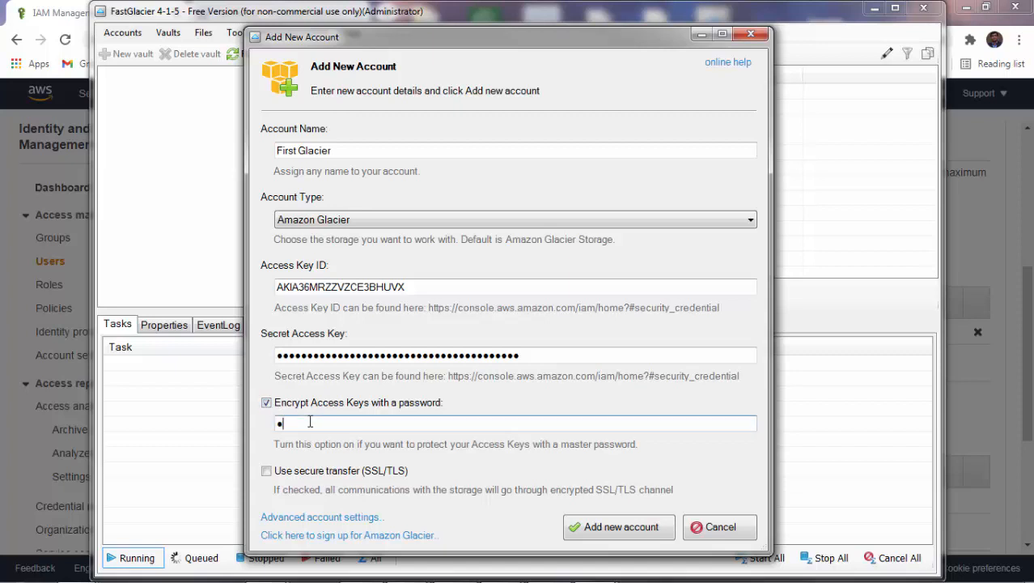
type("••••••••")
Add the First Glacier account, then expand Asia Pacific (Mumbai) and select first_vault.
left_click(598, 536)
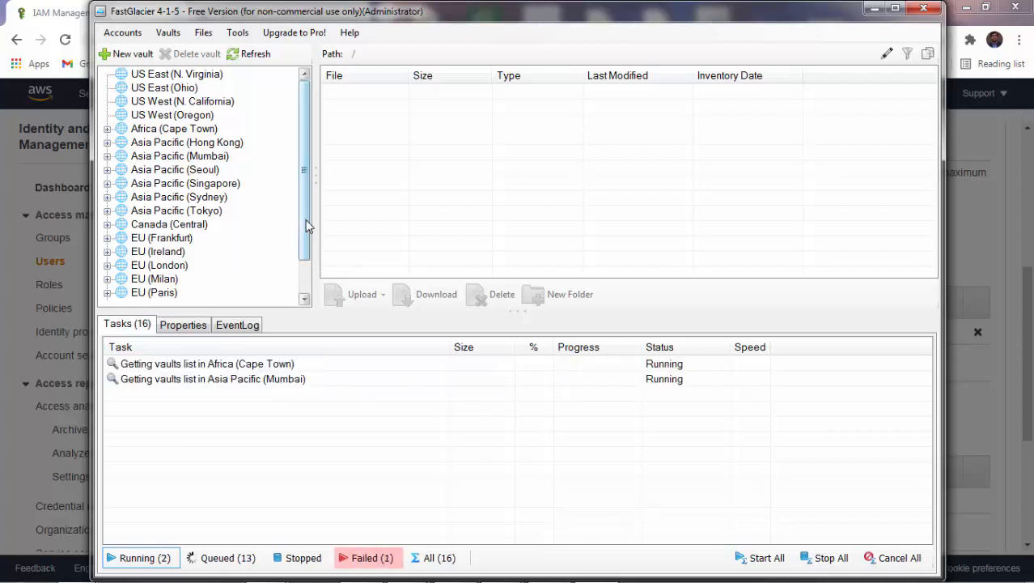
mouse_move(307, 219)
left_mouse_down()
mouse_move(308, 228)
mouse_move(306, 204)
left_mouse_up()
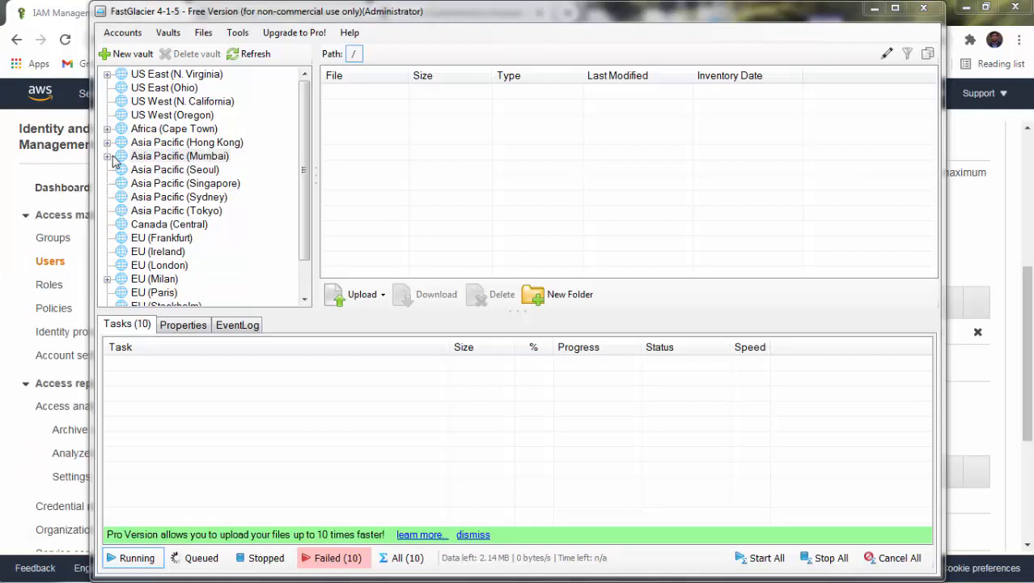
left_click(107, 156)
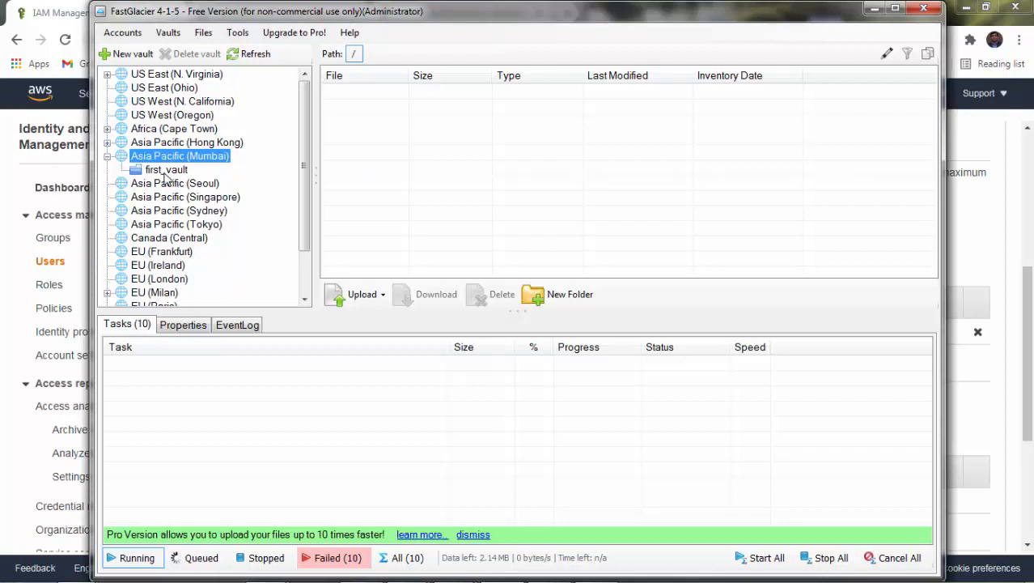
left_click(165, 172)
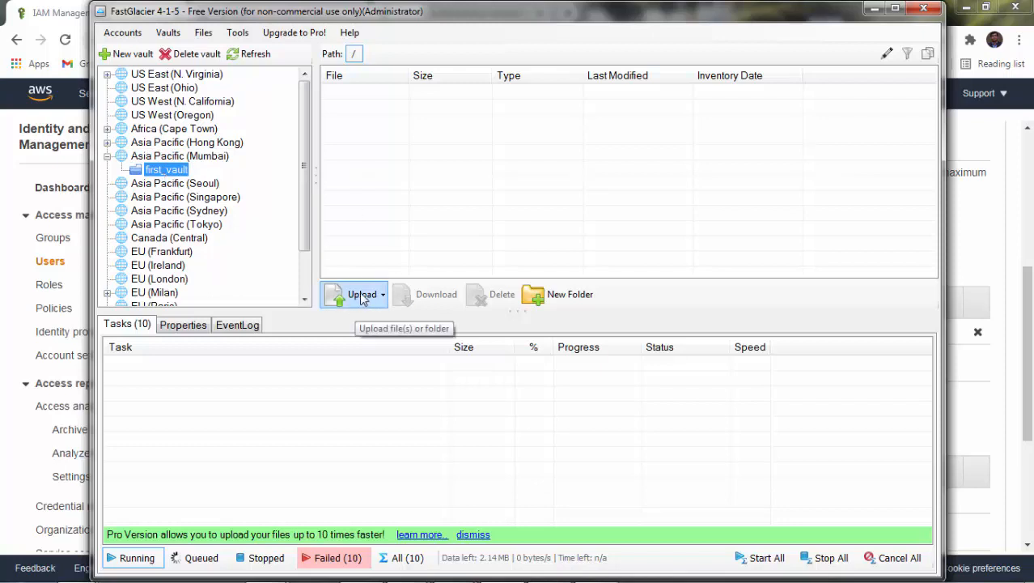
Use Upload file(s) to send Desktop's AWSTestImage.png into first_vault.
left_click(383, 296)
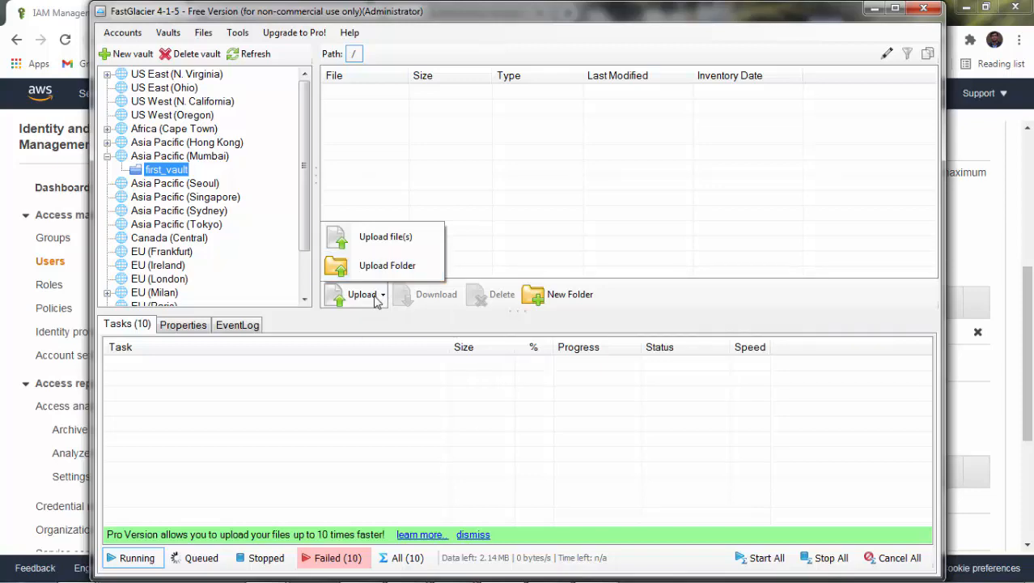
left_click(381, 243)
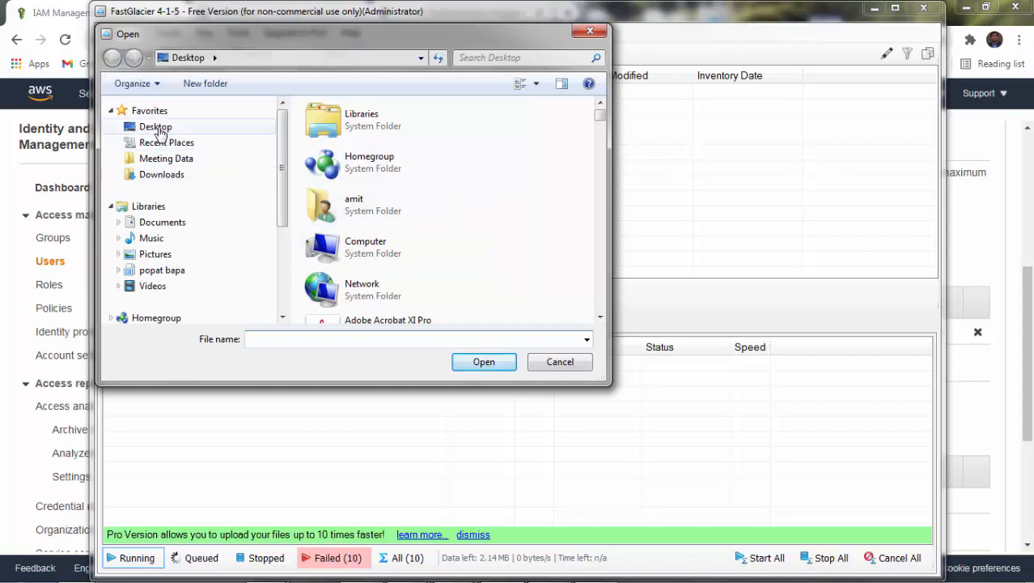
left_click(155, 128)
left_click(602, 170)
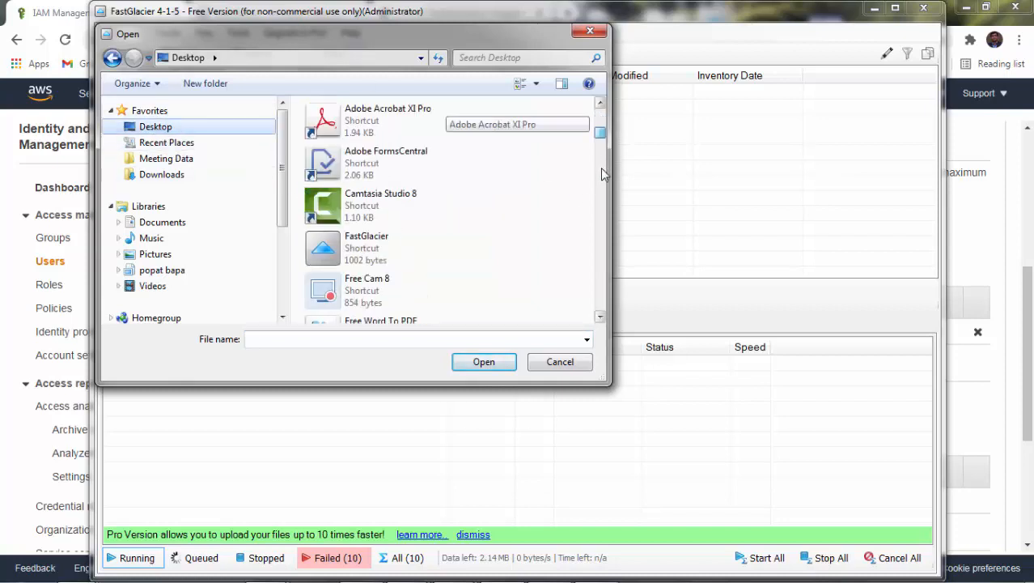
left_click(602, 174)
left_click(384, 194)
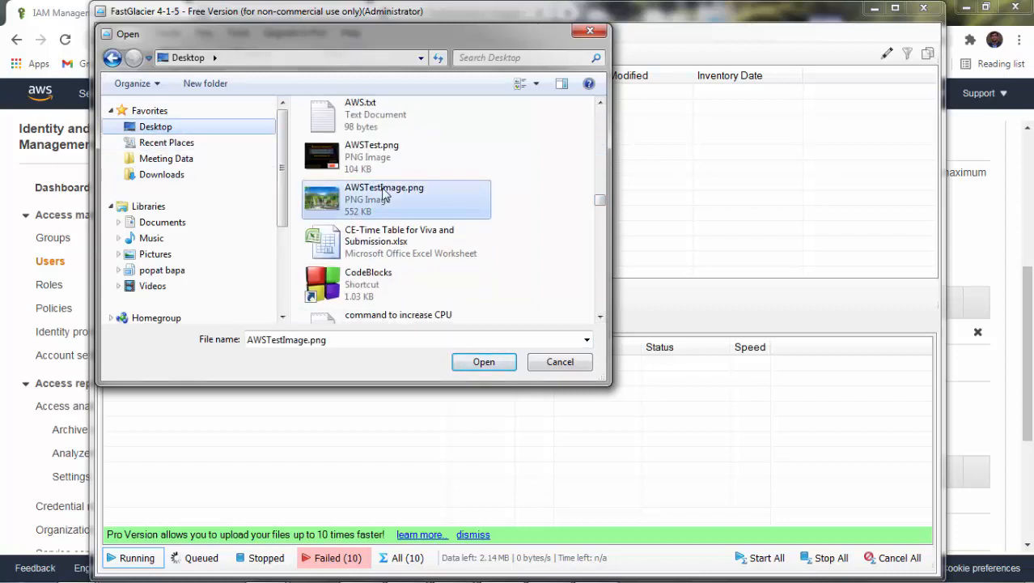
double_click(384, 195)
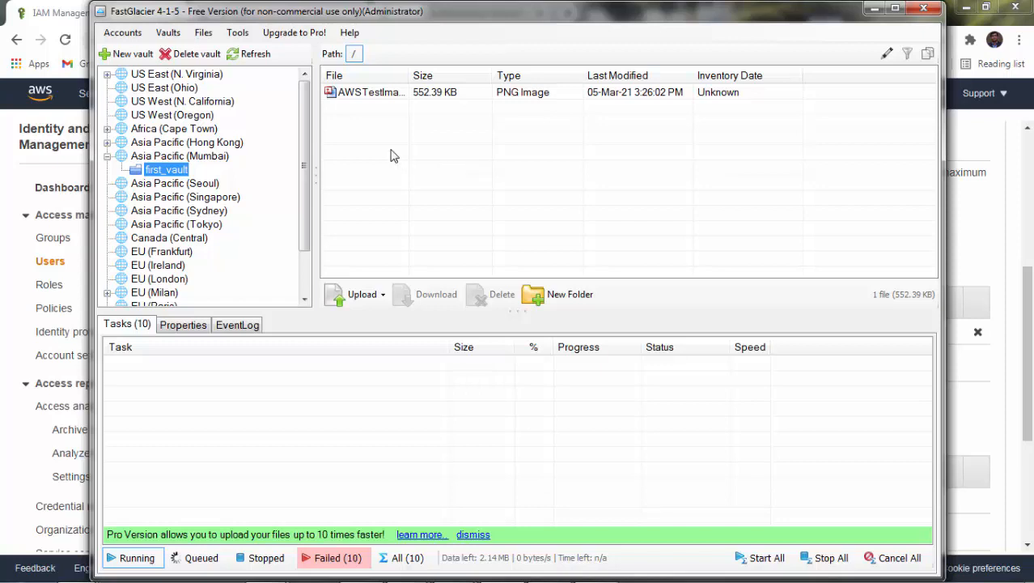
left_click(369, 94)
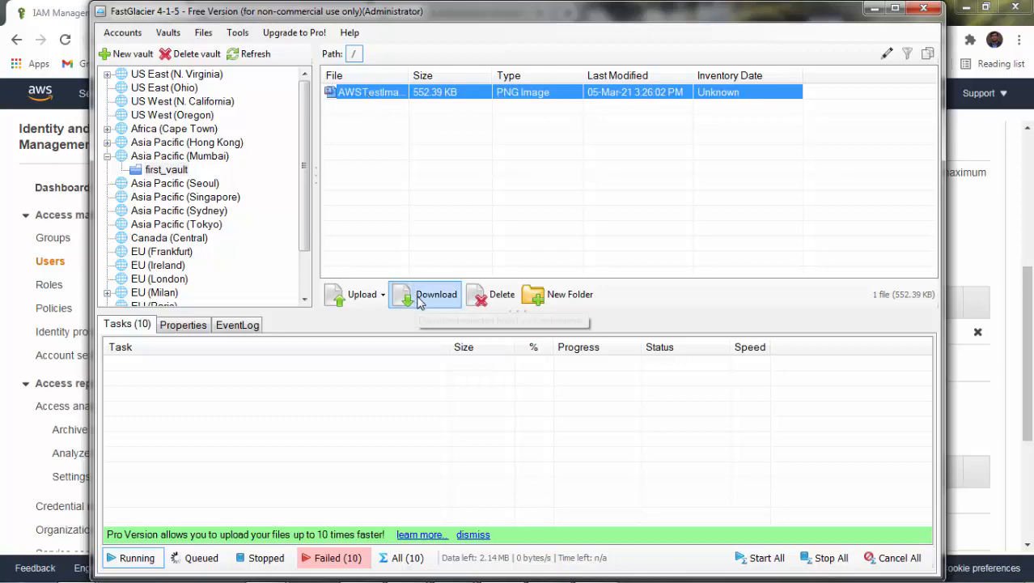
left_click(421, 298)
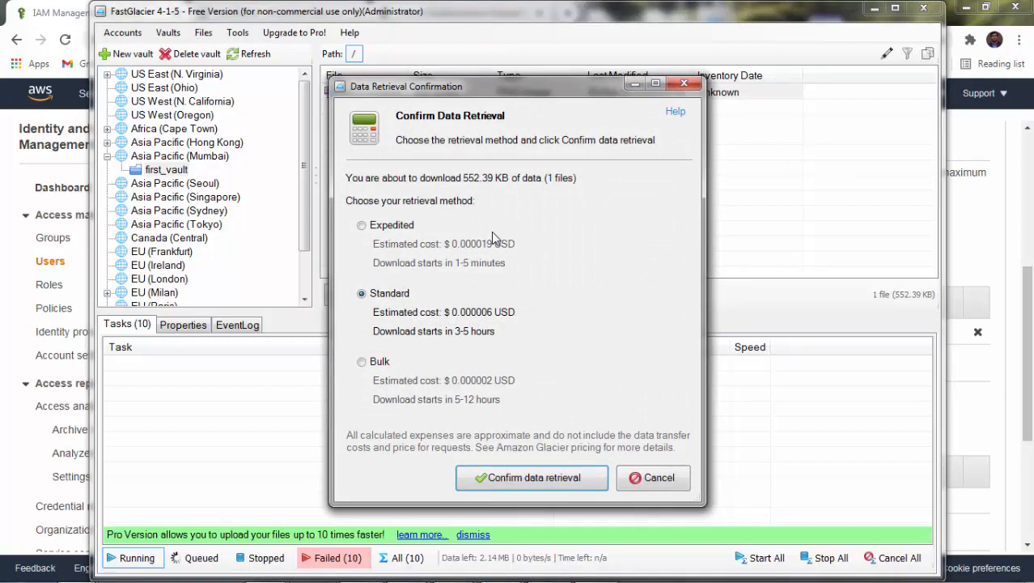
left_click(388, 228)
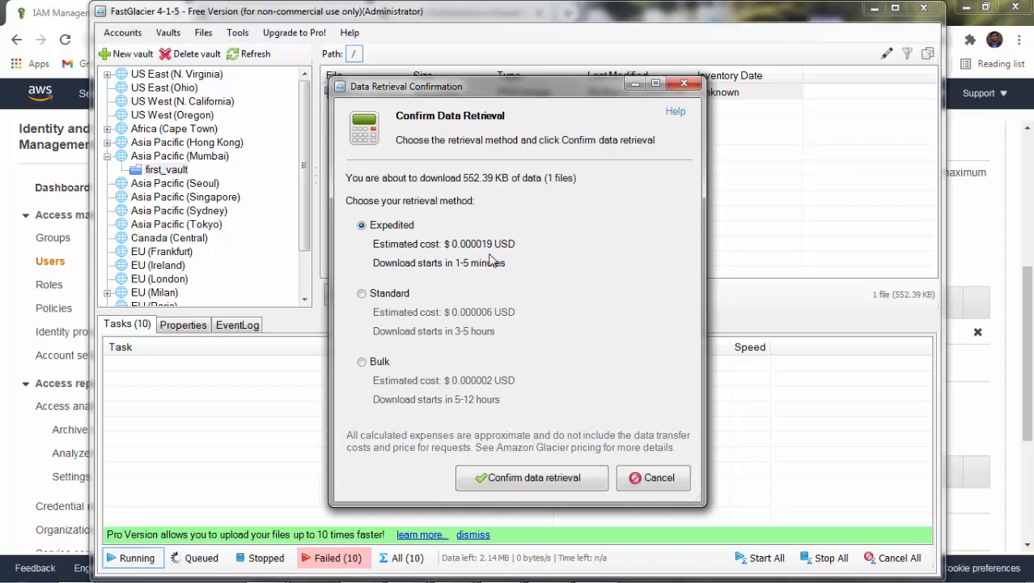
left_click(363, 295)
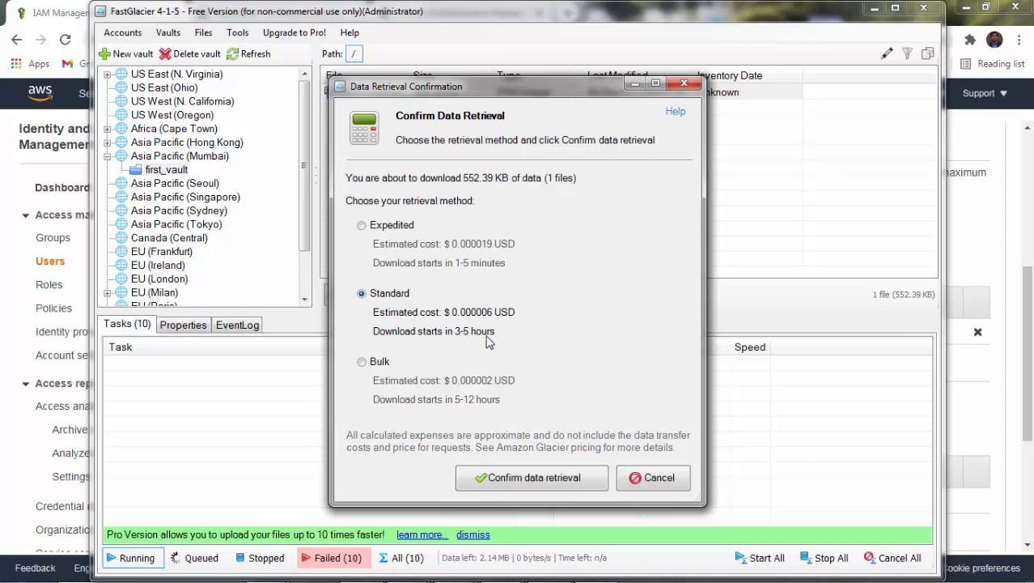
left_click(375, 365)
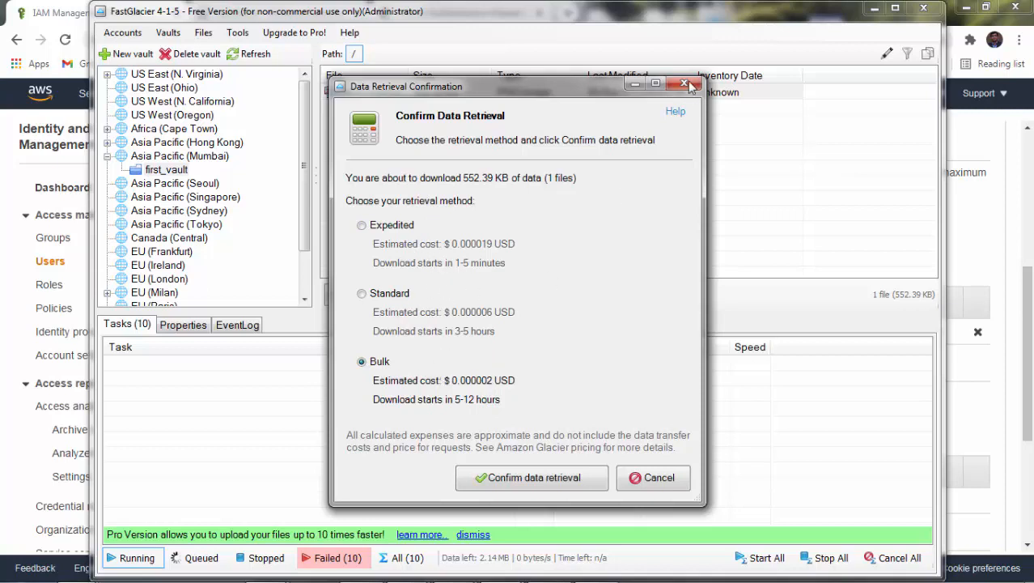
left_click(686, 85)
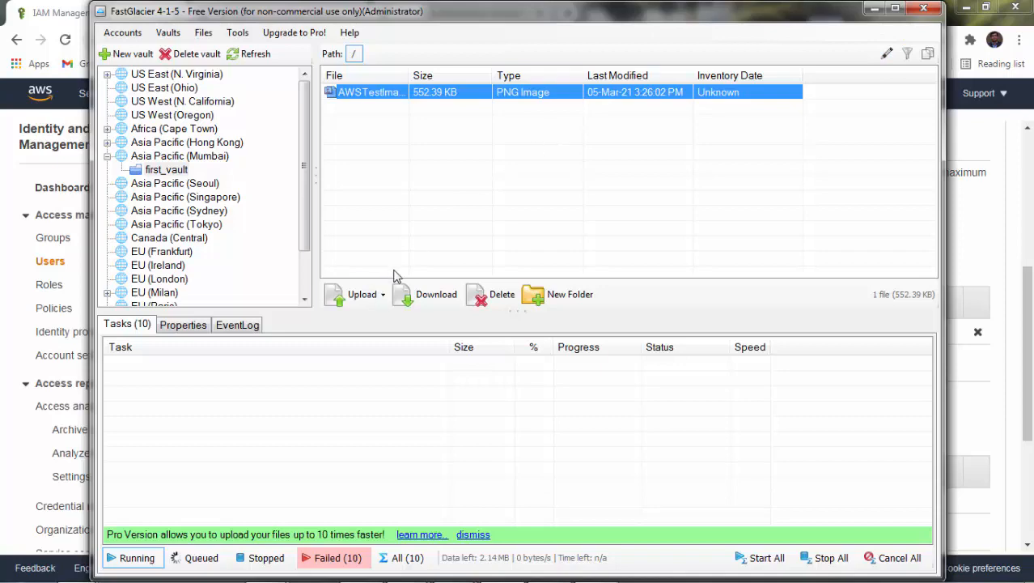
Back in the browser, open the S3 Glacier console, view first_vault, then reload S3 Glacier.
left_click(872, 9)
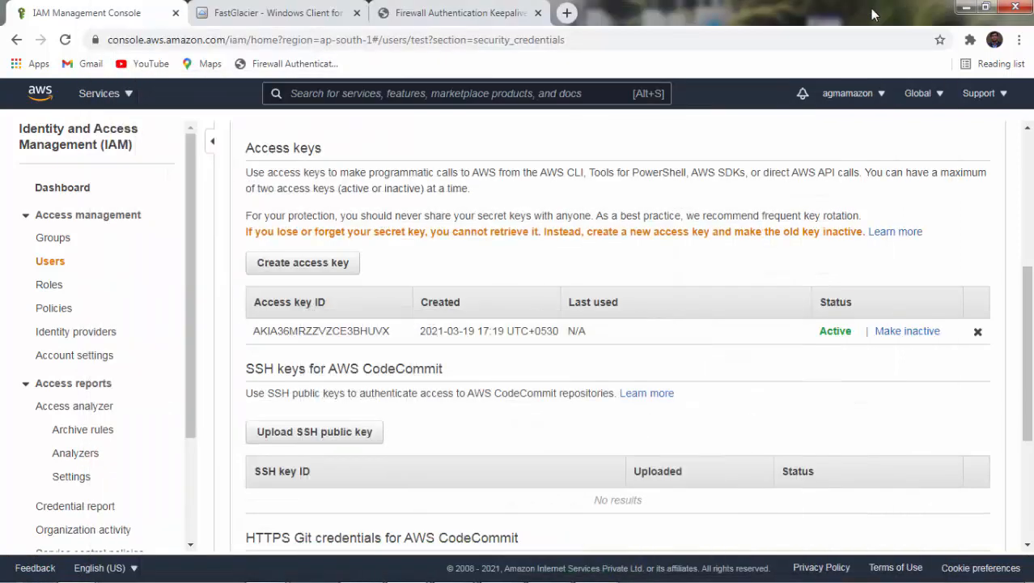
left_click(130, 95)
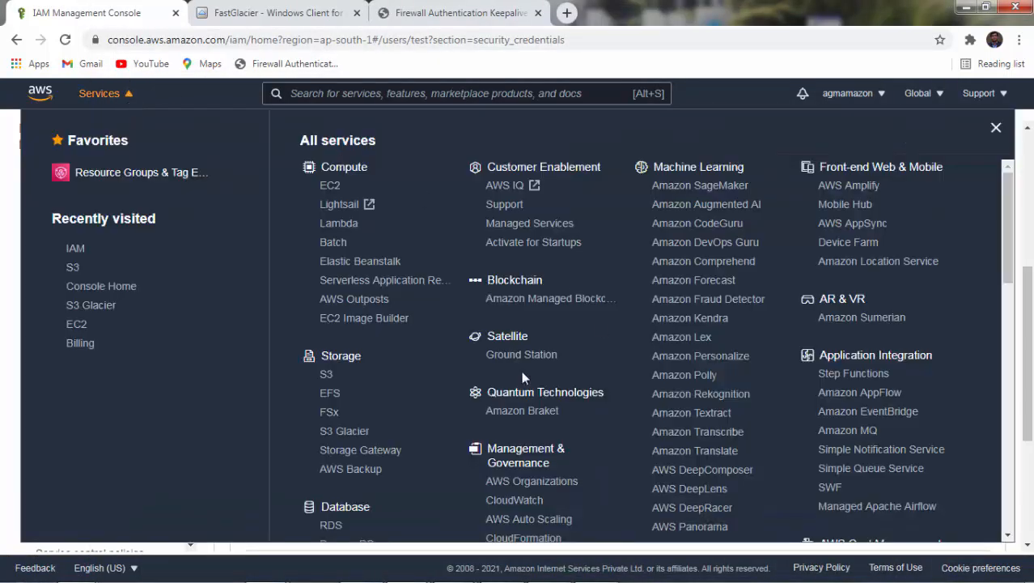
left_click(333, 431)
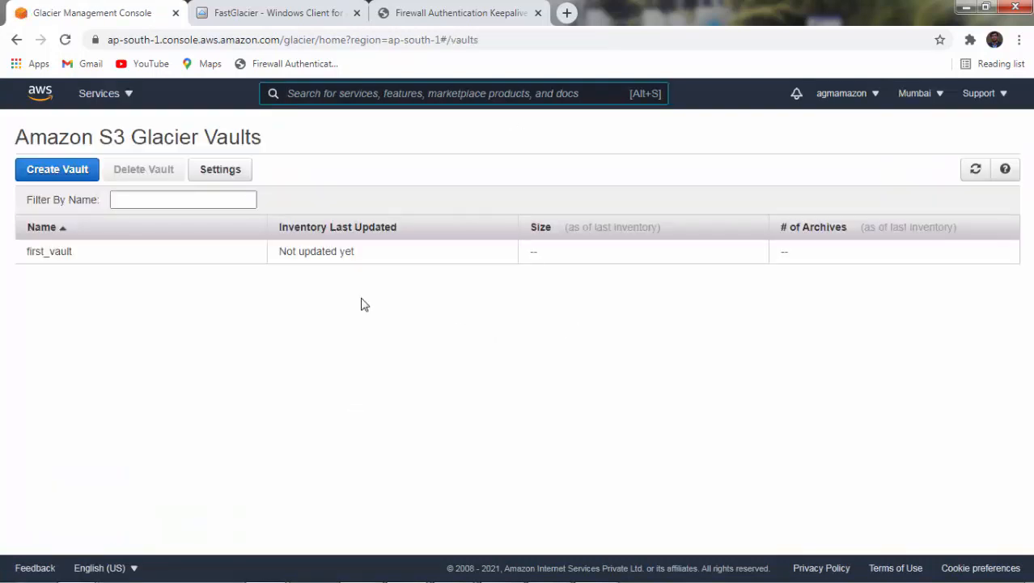
left_click(68, 43)
left_click(79, 254)
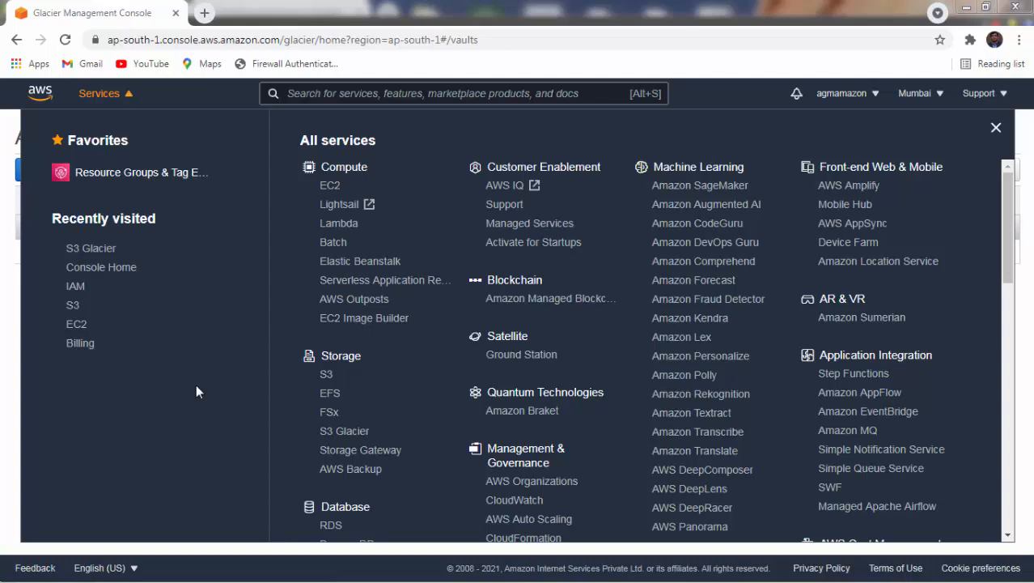
left_click(341, 437)
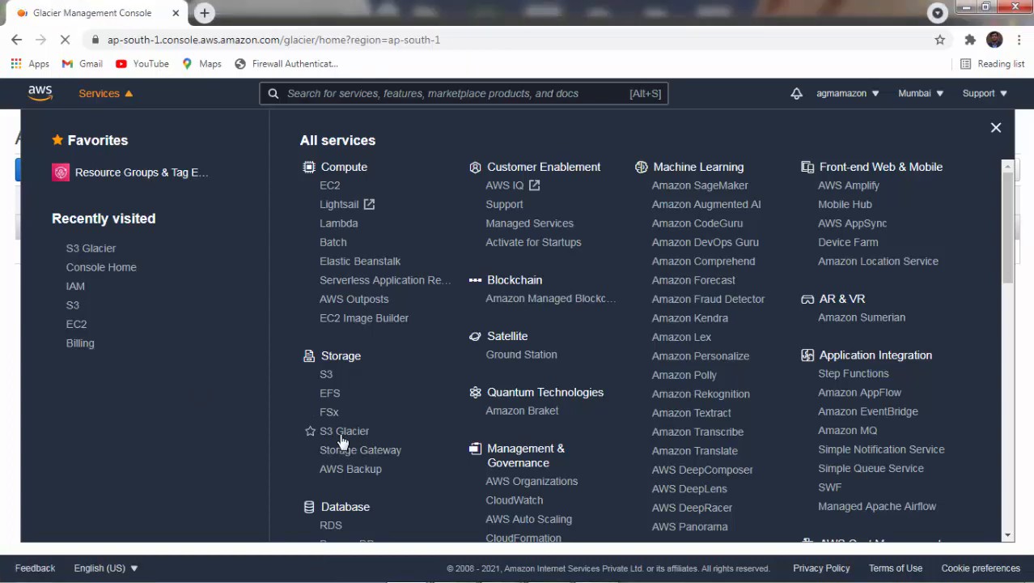